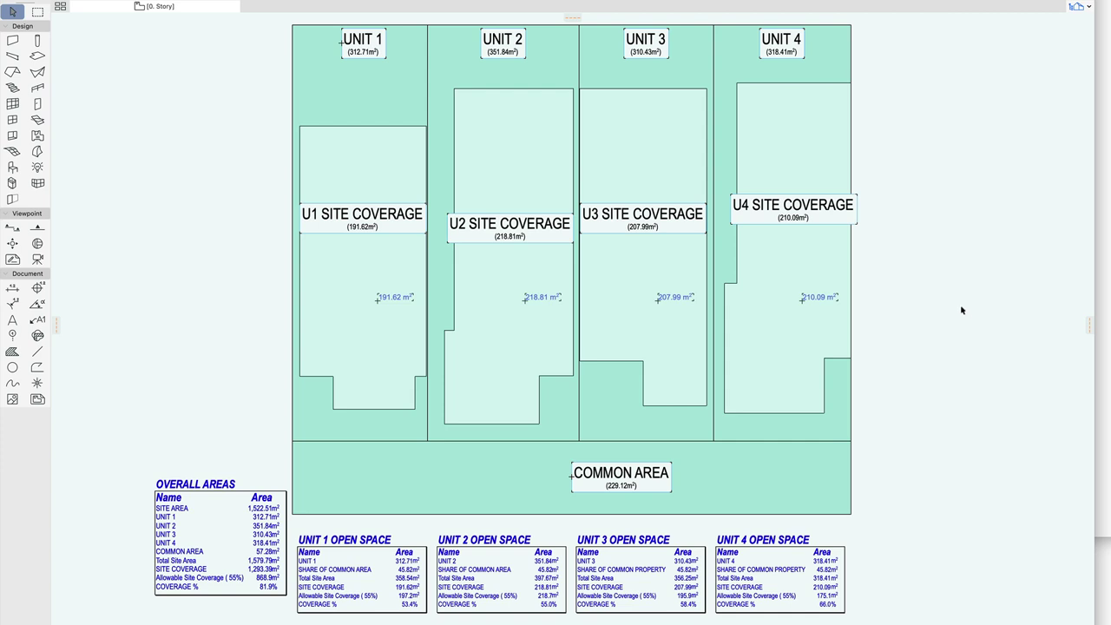
Offset the U4 Site Coverage fill's bottom edge upward to 198.52 m², 62.3% coverage.
left_click(164, 306)
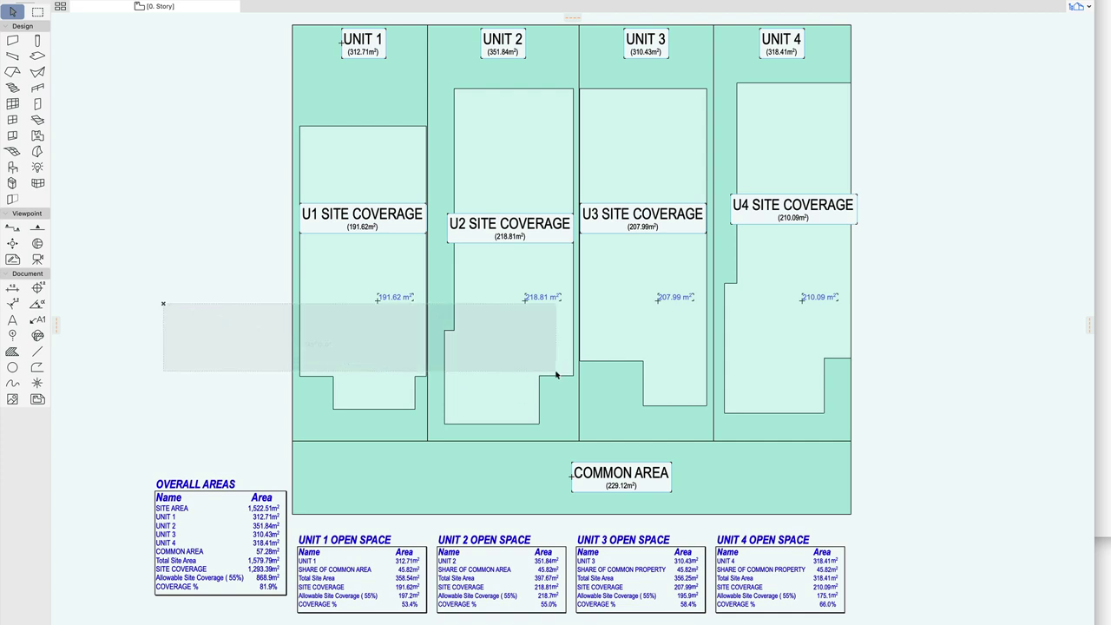
left_click(130, 272)
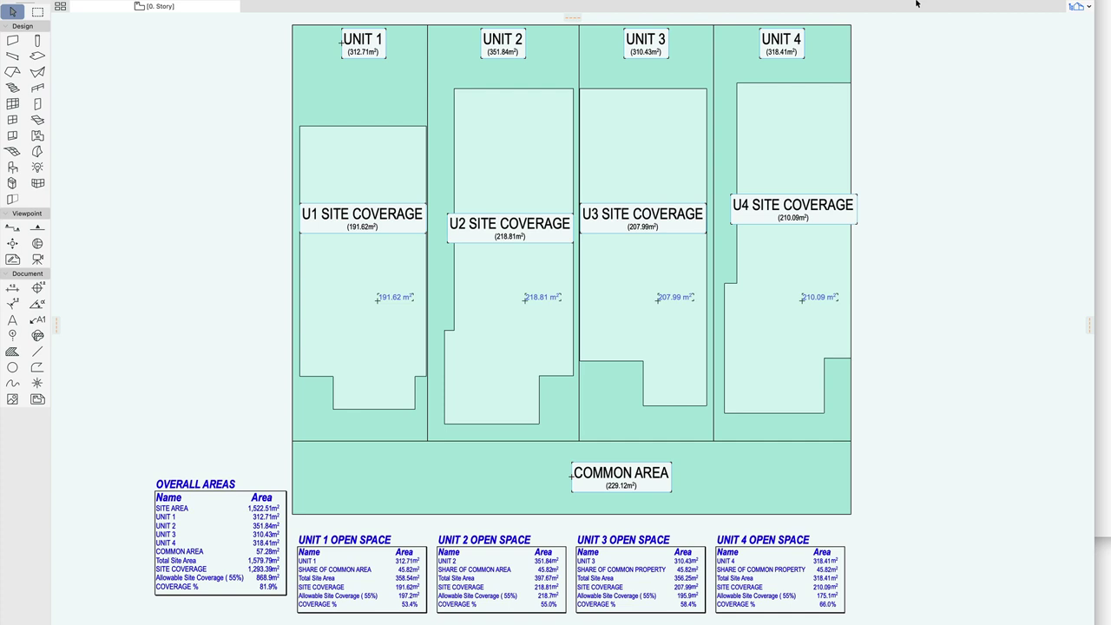
left_click(938, 75)
left_click(791, 412)
left_click(788, 413)
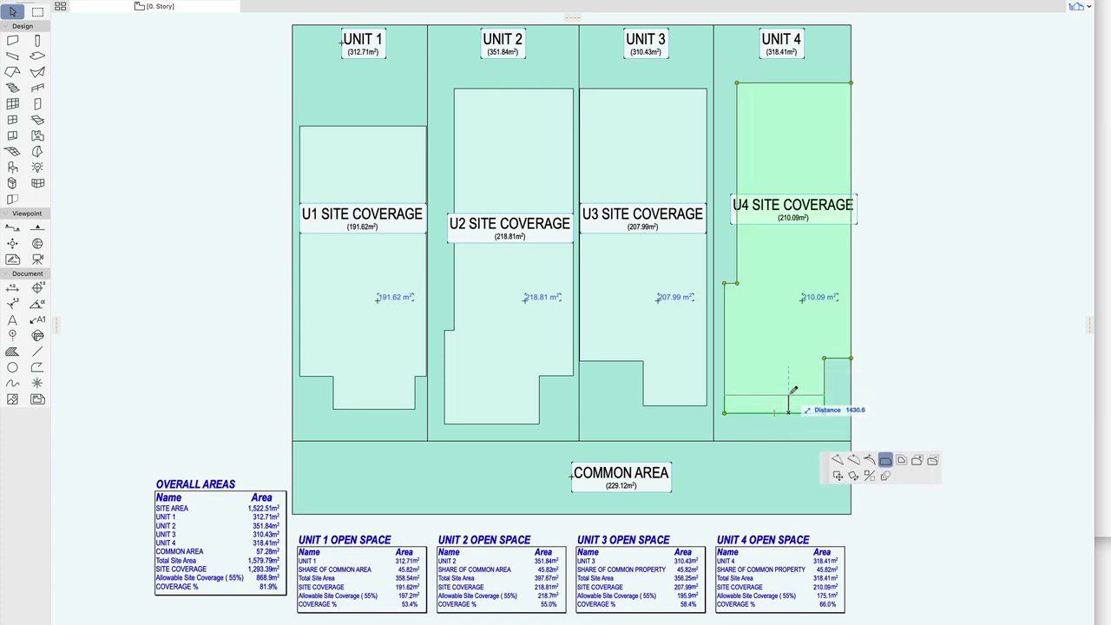
left_click(790, 396)
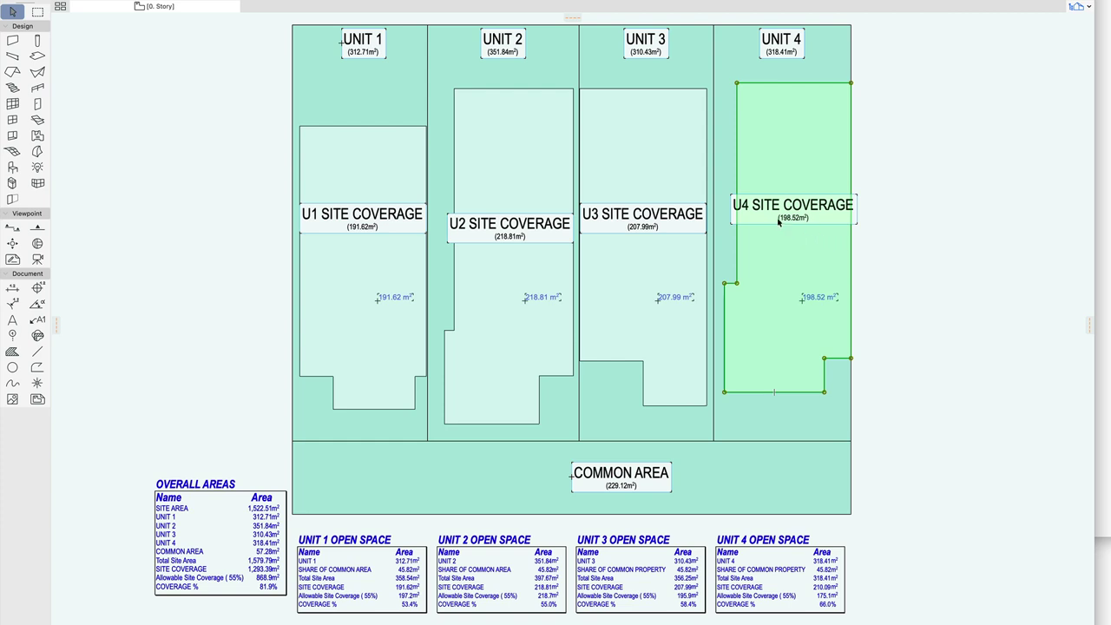
left_click(805, 226)
left_click(914, 534)
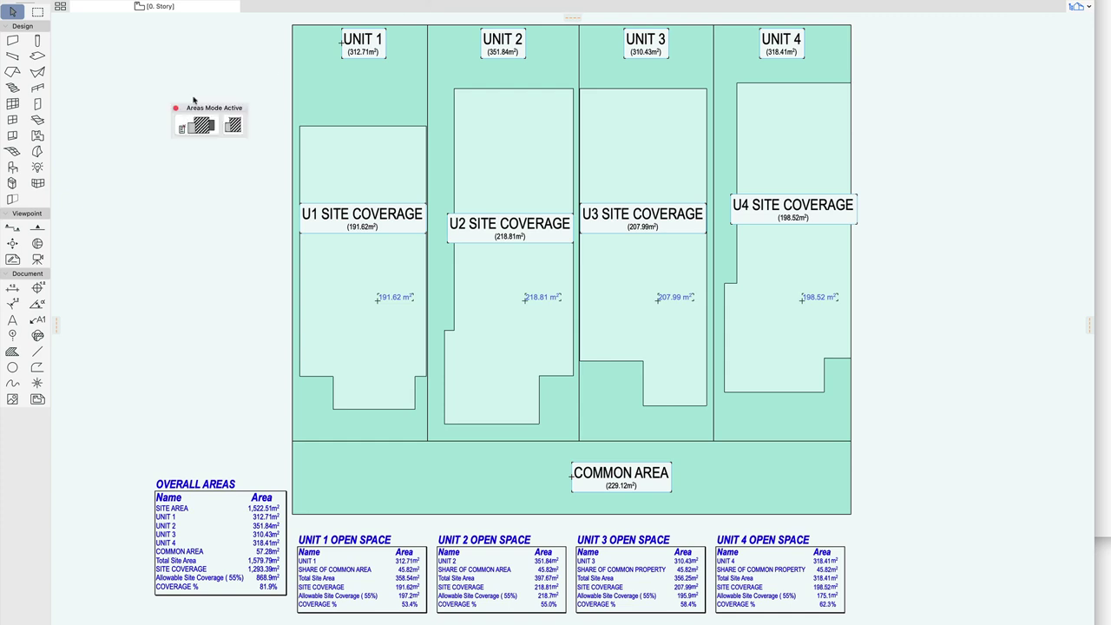
Push Unit 4's coverage bottom edge down until it reaches 217.72 m² (68.4%).
left_click_drag(217, 107, 227, 103)
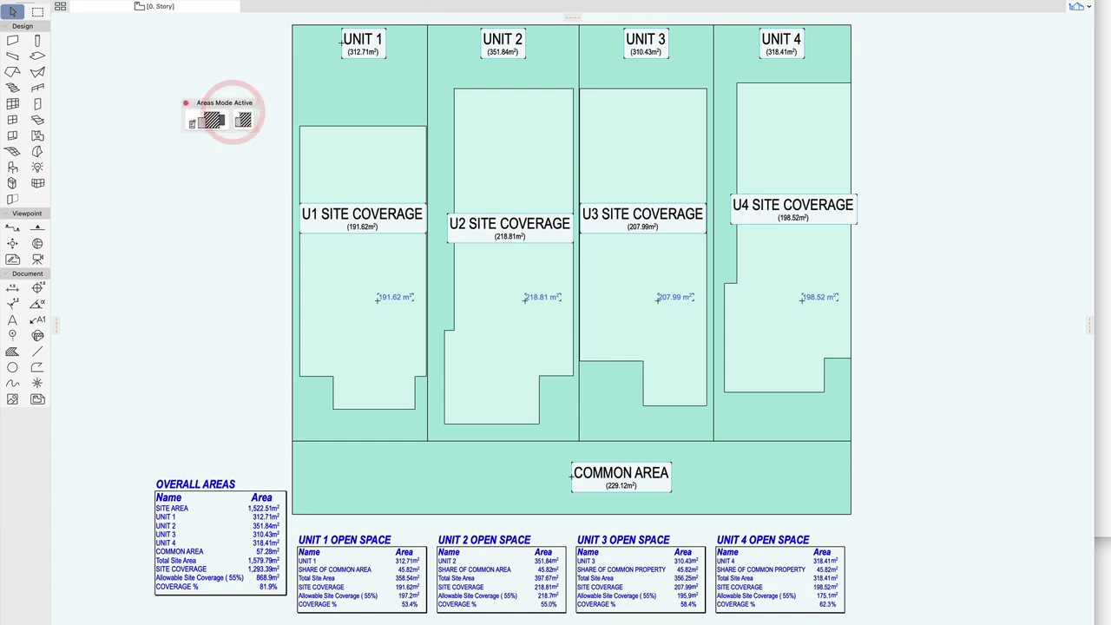
left_click(878, 595)
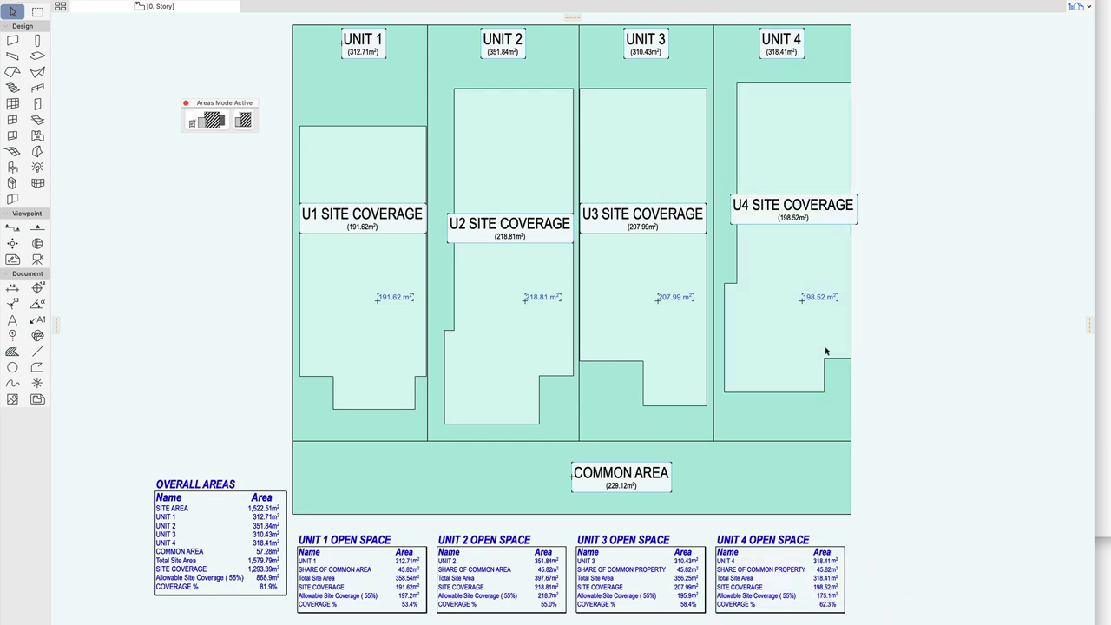
left_click(791, 392)
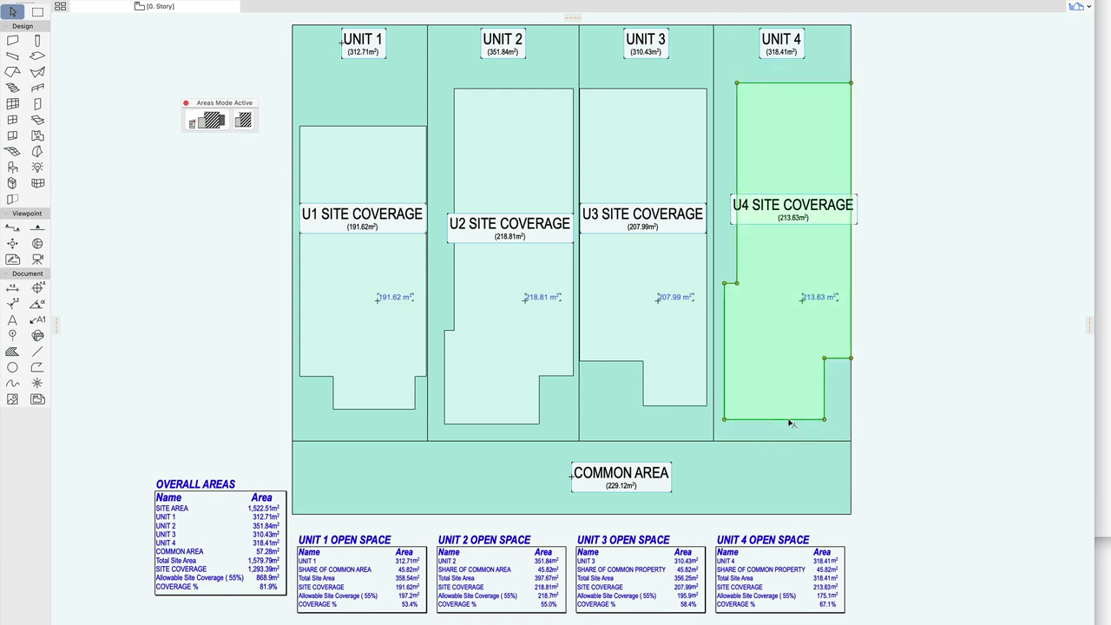
left_click(787, 418)
left_click(789, 419)
left_click(789, 419)
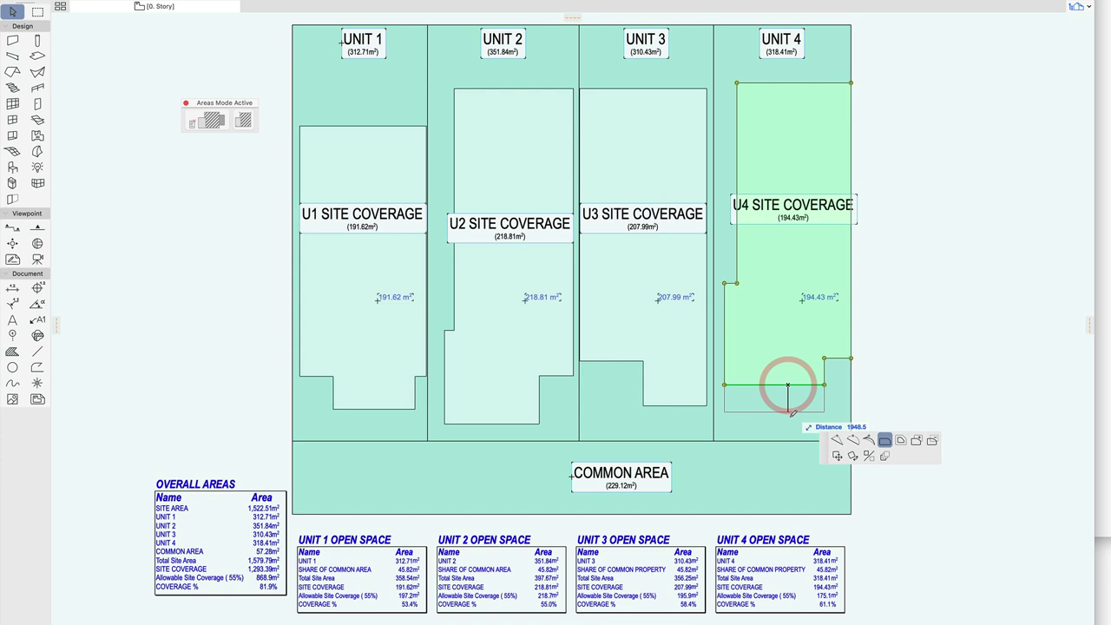
left_click(789, 426)
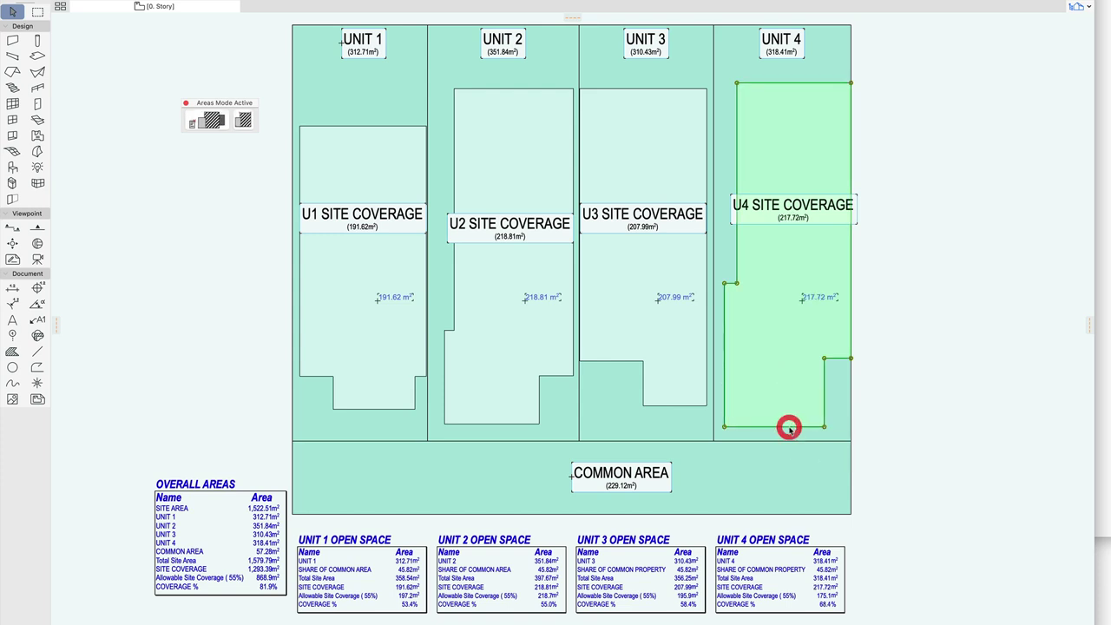
Offset Unit 3's bottom and notch edges so its coverage becomes 202.61 m² (56.9%).
left_click(646, 388)
left_click(643, 391)
left_click(664, 390)
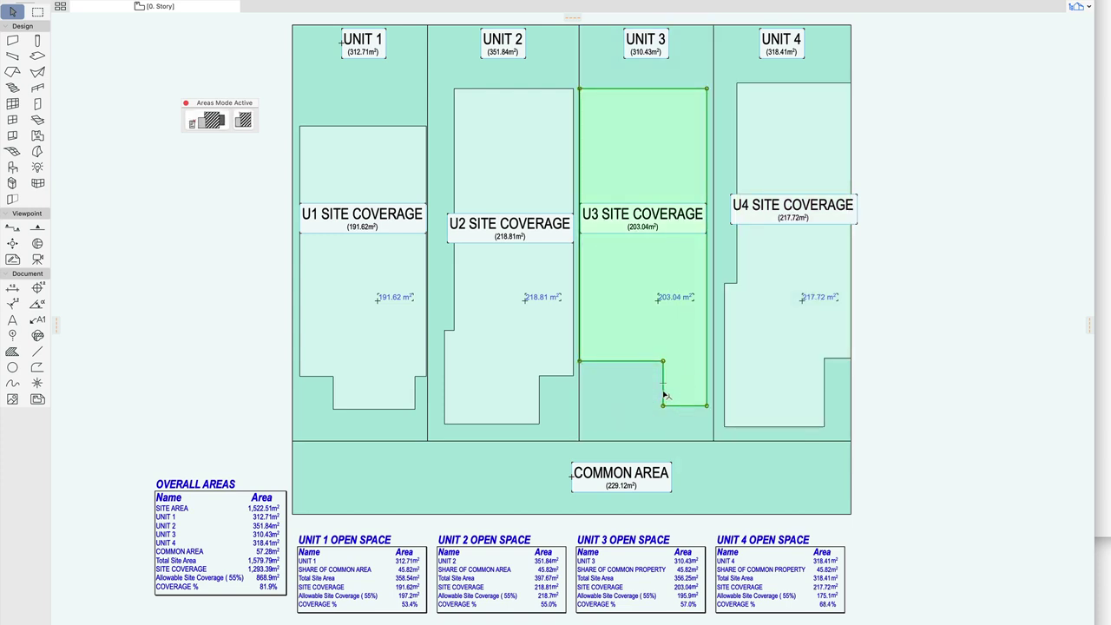
left_click(637, 391)
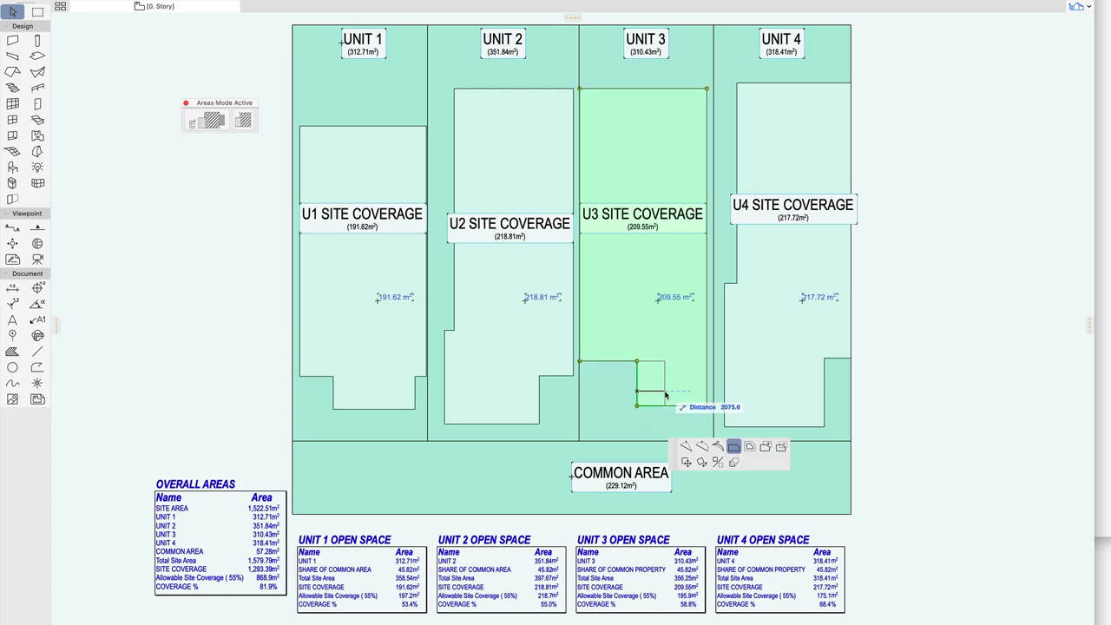
left_click(666, 396)
Copy the UNIT 4 zone, coverage fills and label to the right of the original.
left_click(902, 337)
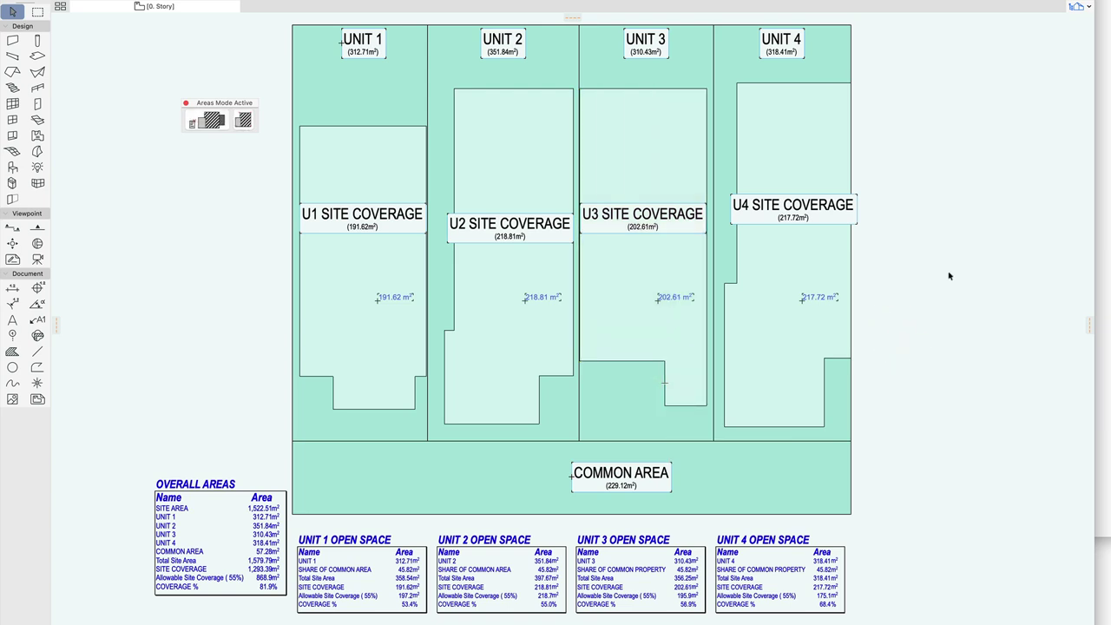
left_click(842, 65)
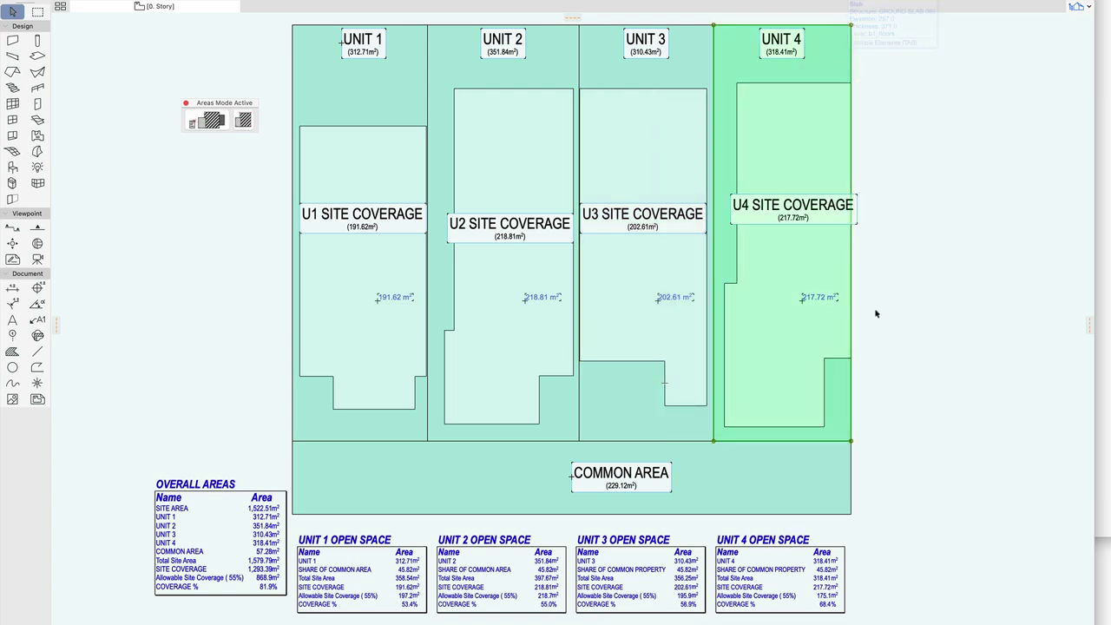
left_click(820, 426)
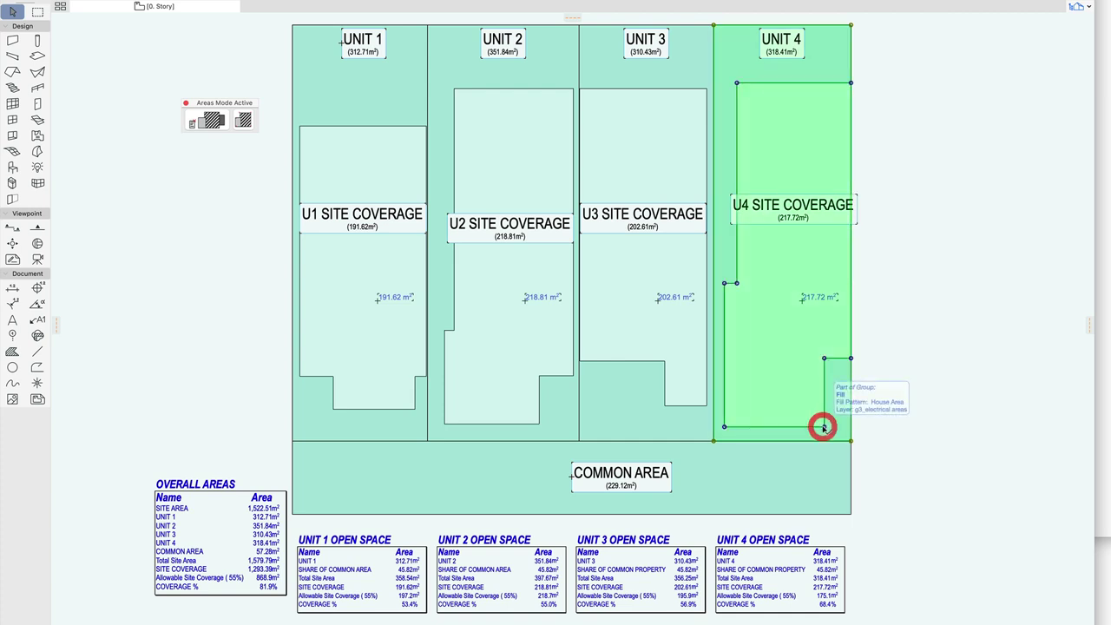
left_click(862, 219)
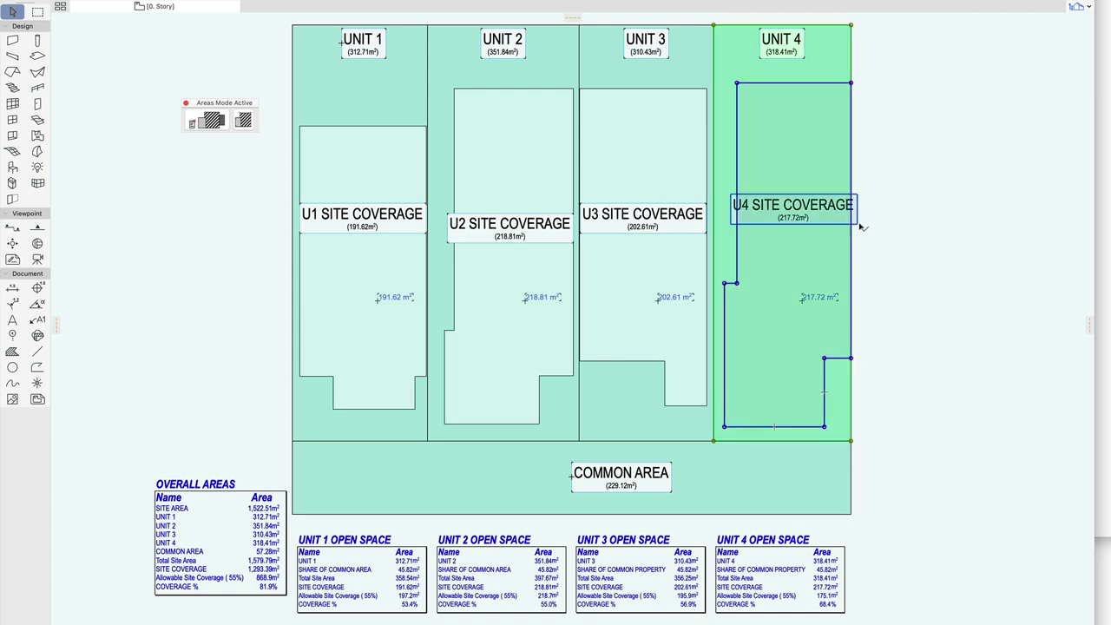
left_click(785, 33, "shift")
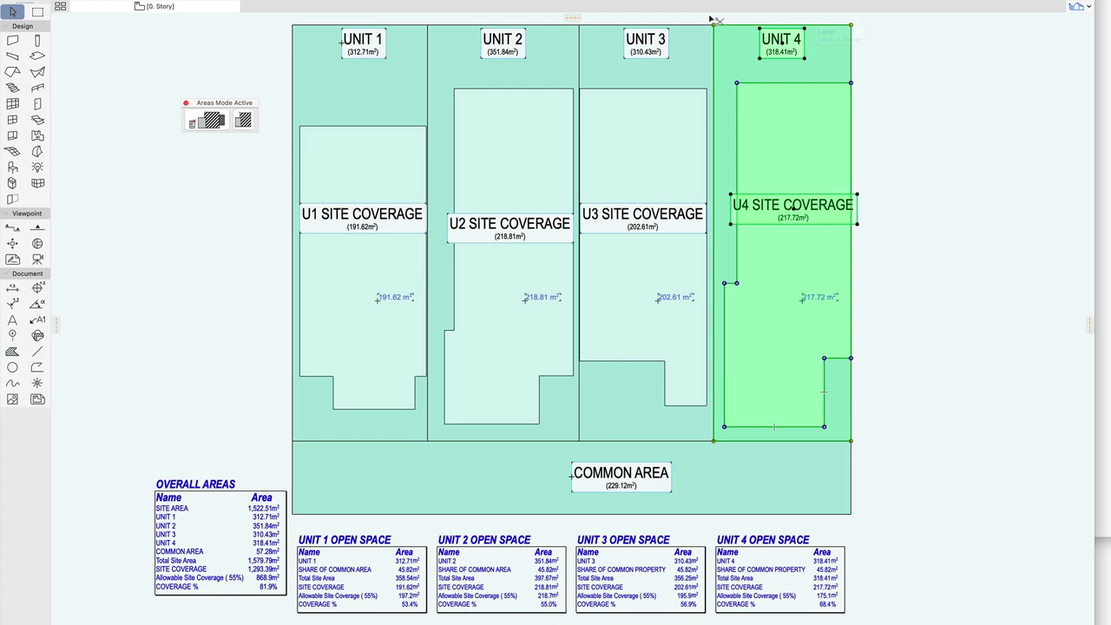
left_click(715, 26)
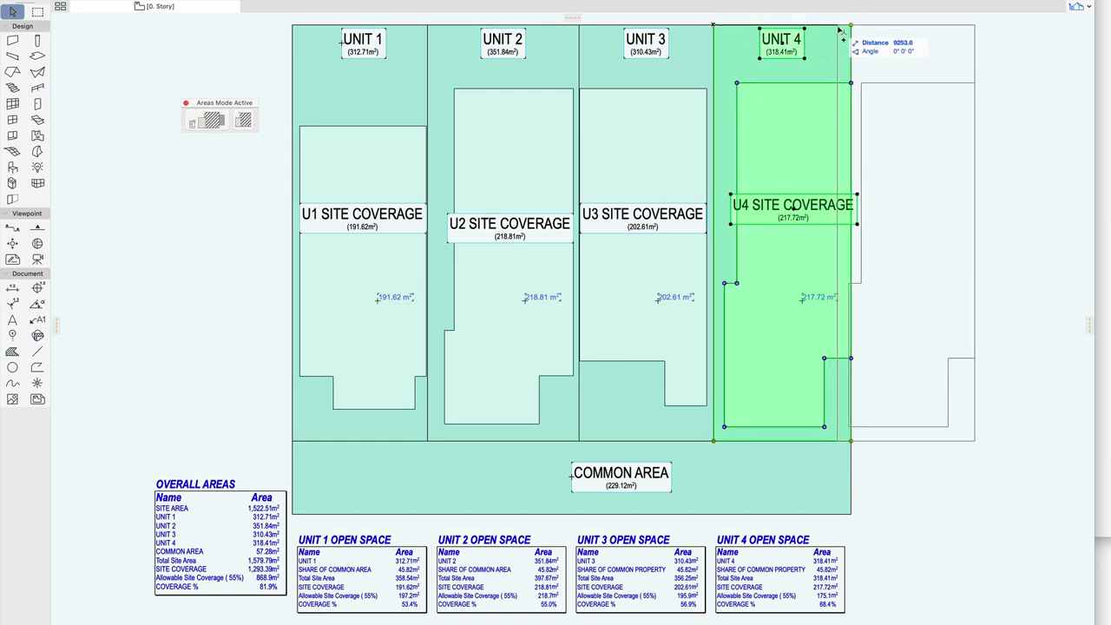
left_click(851, 27)
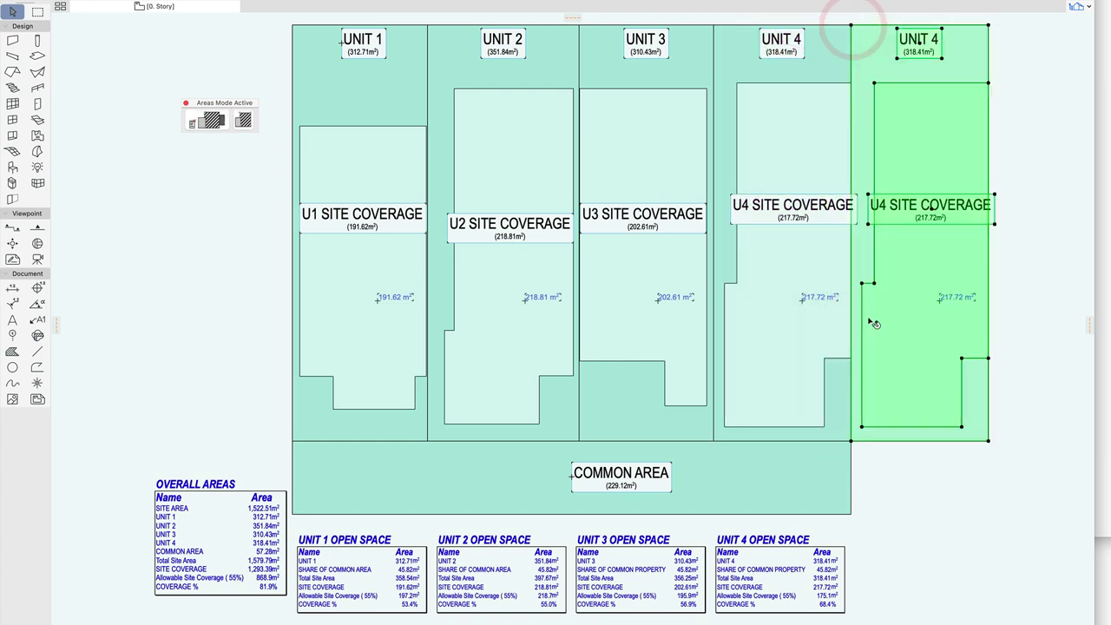
Stretch the Common Area's right edge so it runs under the copied unit.
left_click(846, 473)
left_click(852, 469)
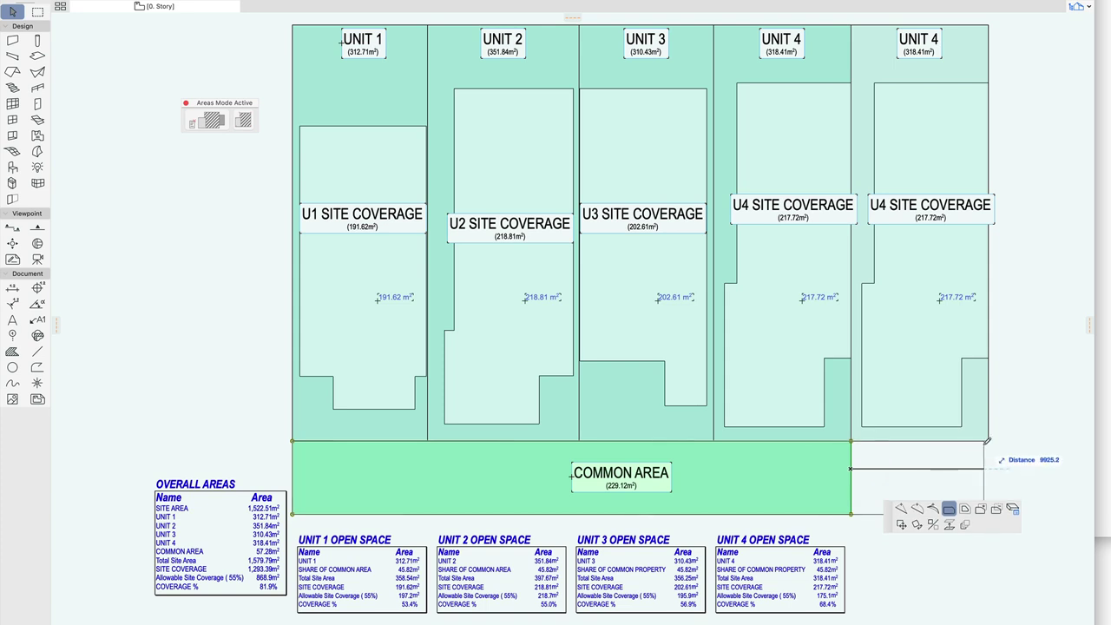
key("Escape")
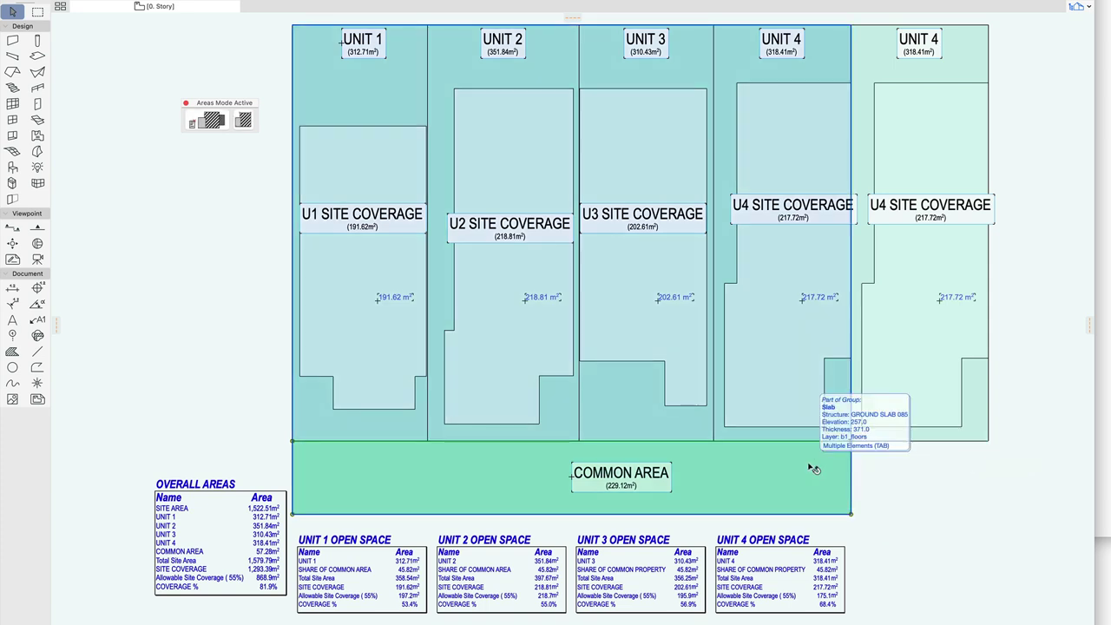
left_click(807, 461)
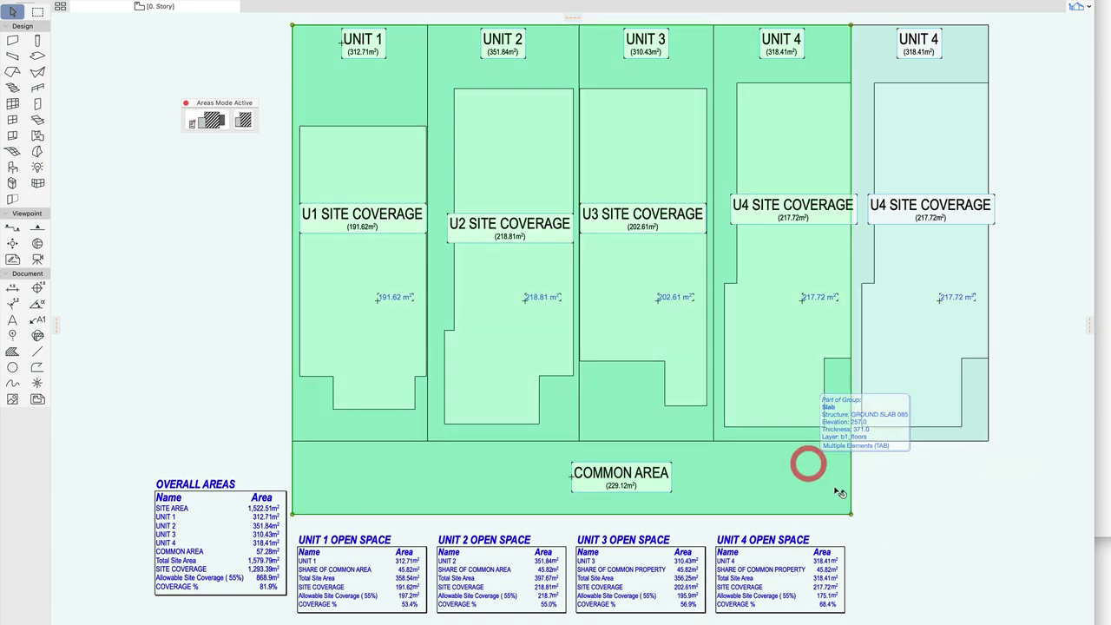
left_click(852, 484)
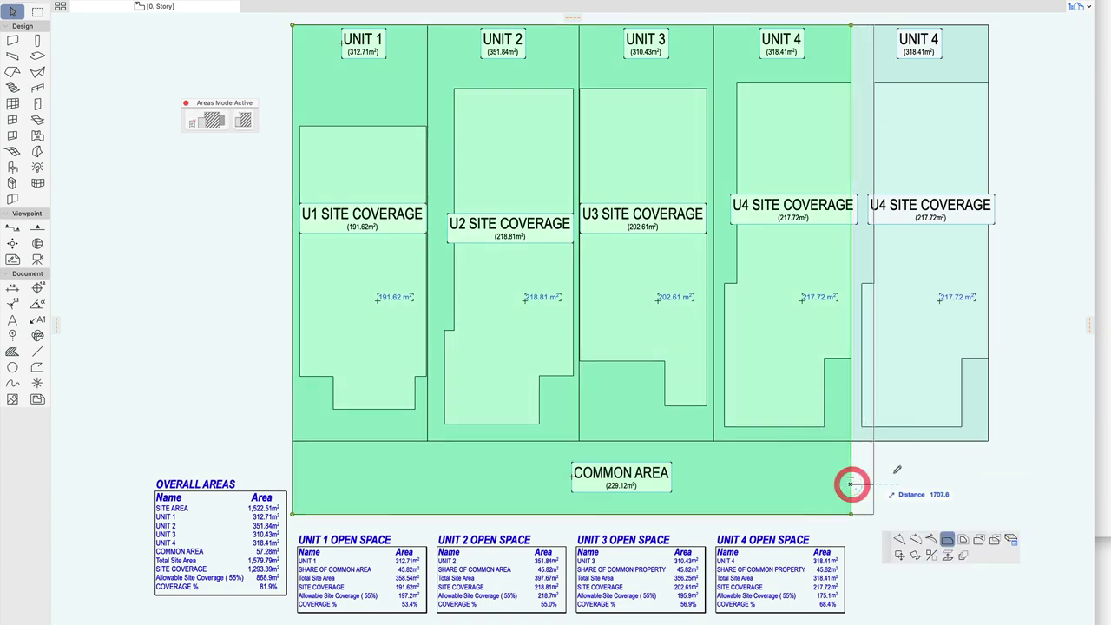
left_click(987, 445)
Offset the copied UNIT 4 zone's bottom edge down toward the site's bottom line.
left_click(976, 442)
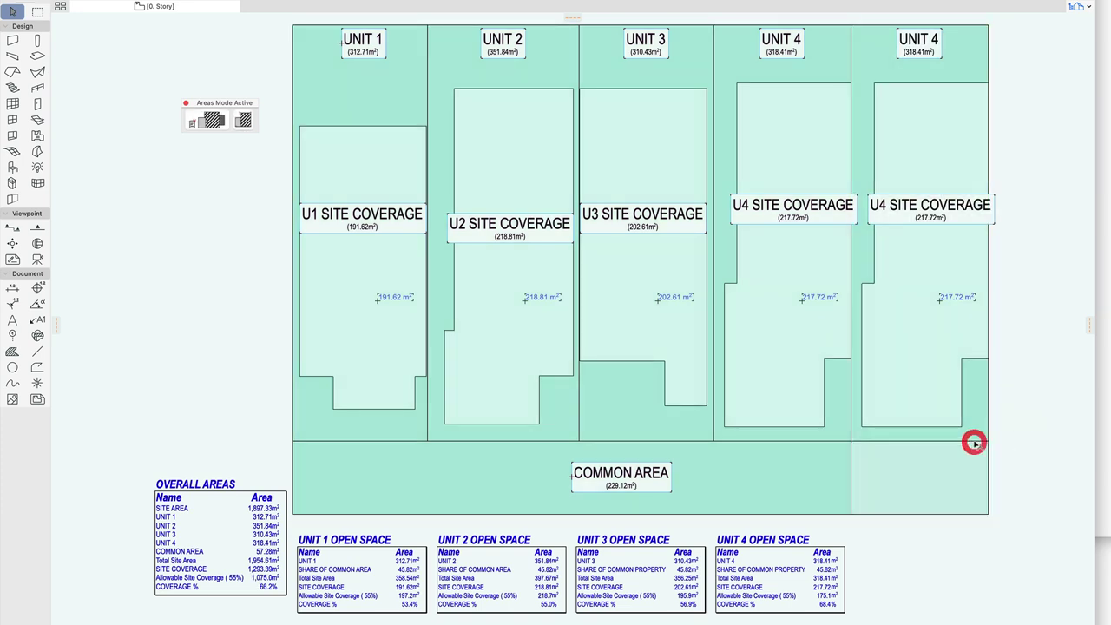
left_click(980, 442)
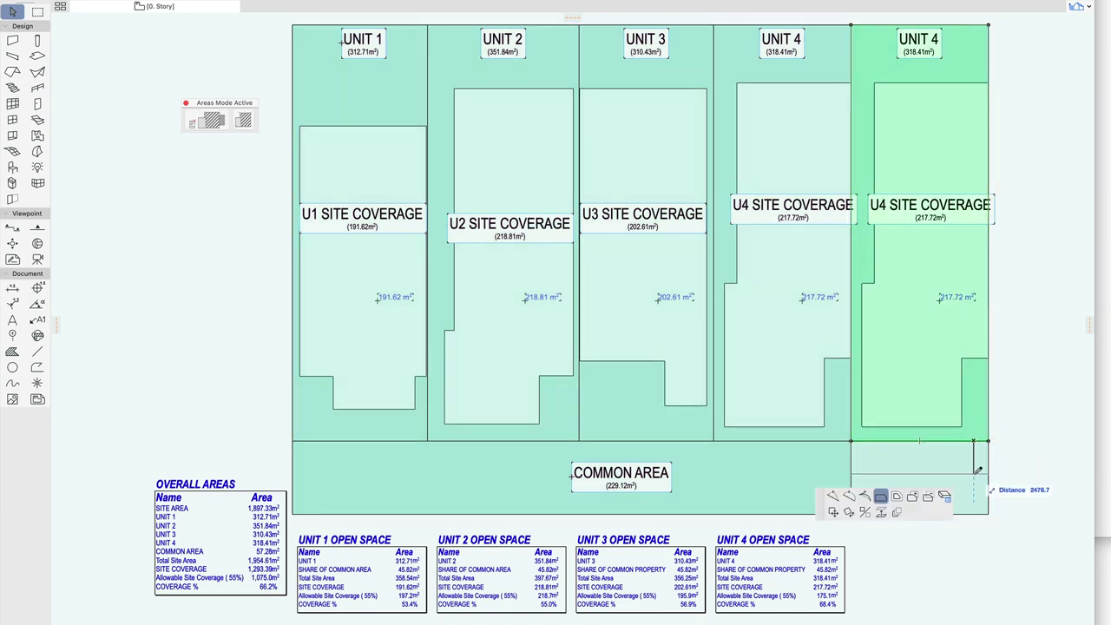
left_click(979, 474)
left_click(982, 571)
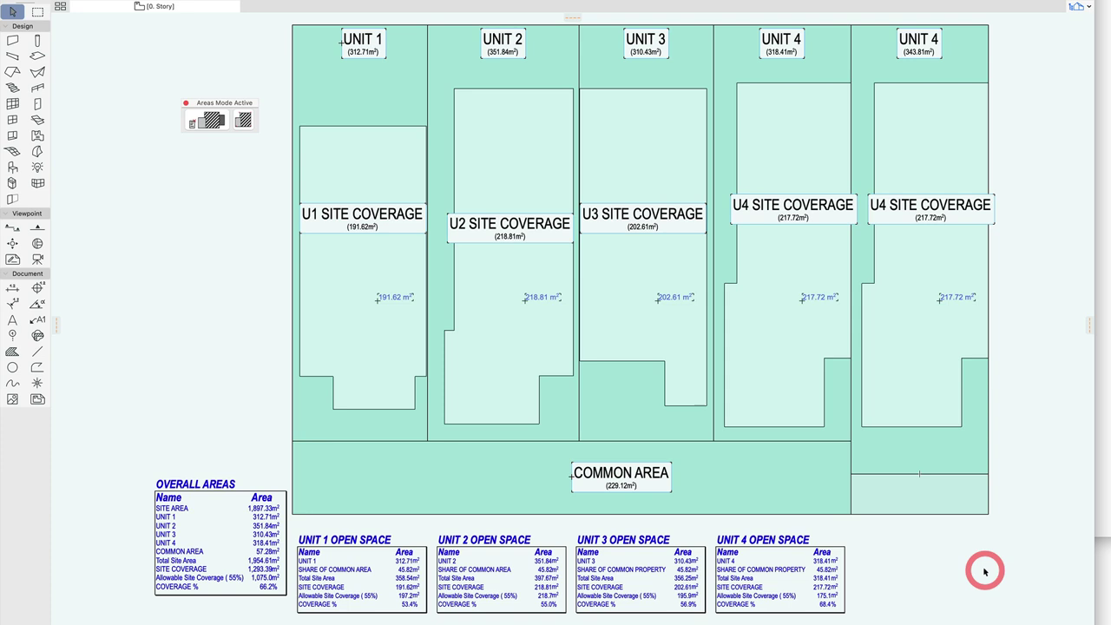
left_click(978, 473)
left_click(979, 474)
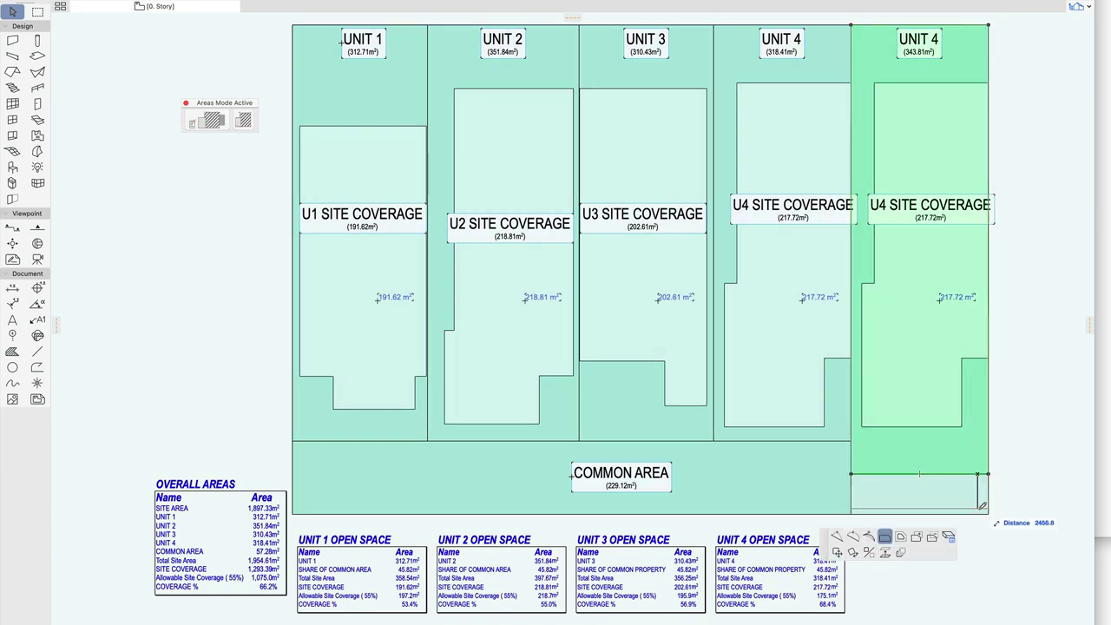
Finish extending the copied zone to 374.81 m², then drag-copy the UNIT 4 OPEN SPACE table rightward.
left_click(990, 510)
left_click(853, 607)
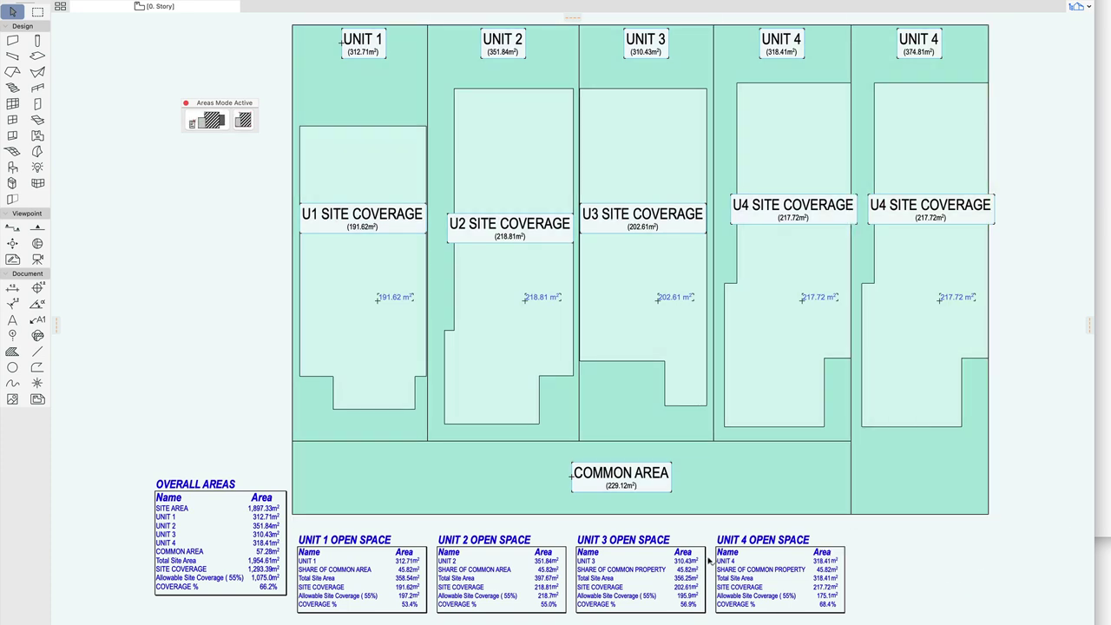
left_click(719, 552)
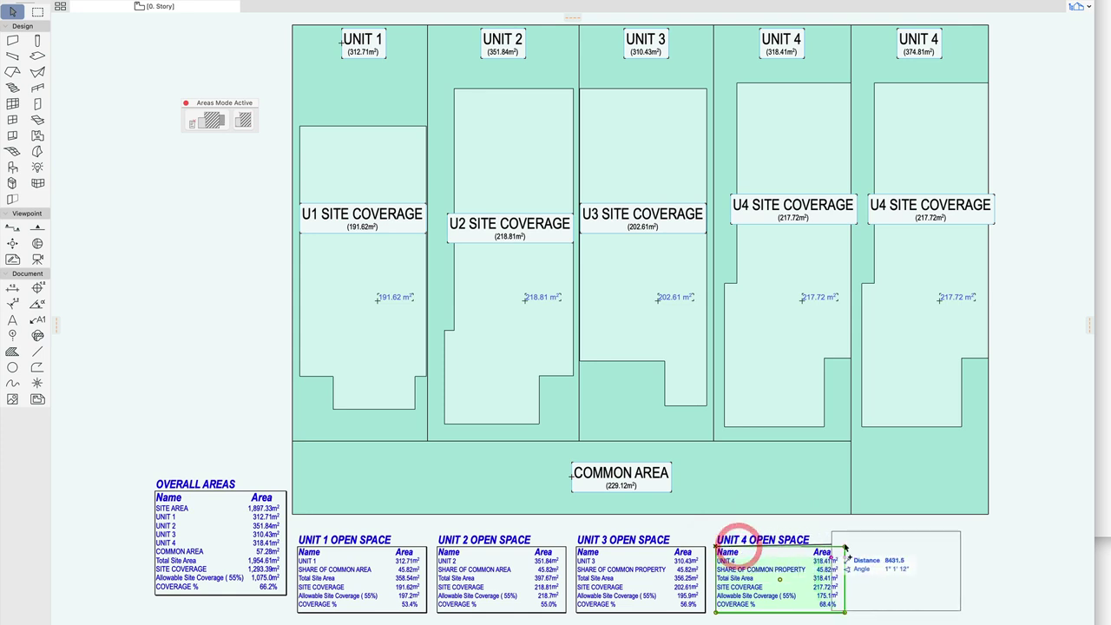
left_click_drag(845, 549, 980, 549)
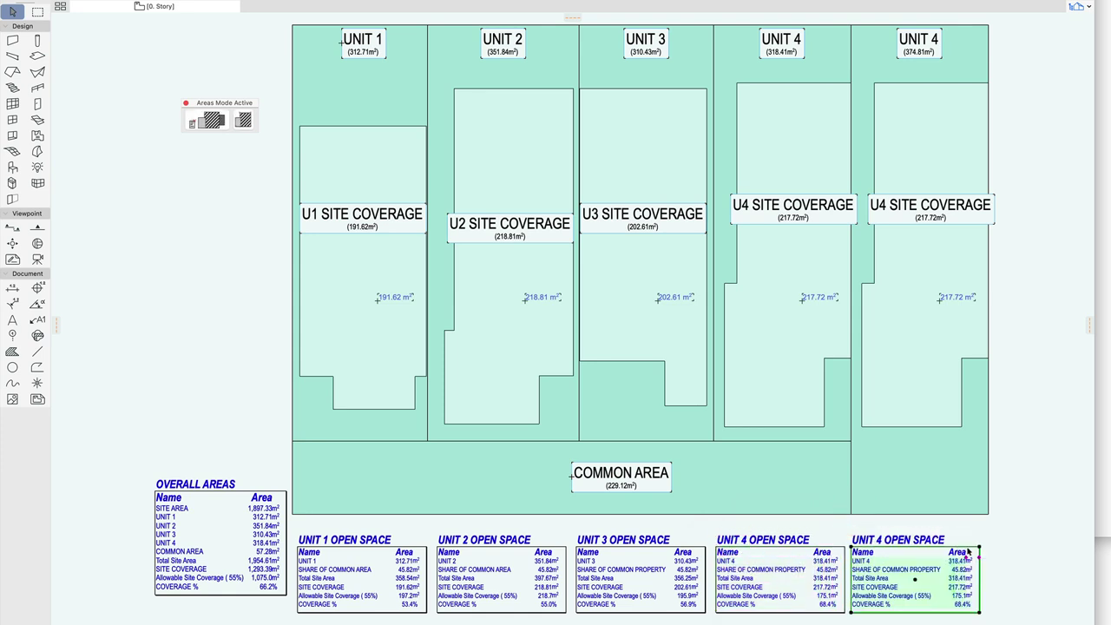
left_click(1022, 396)
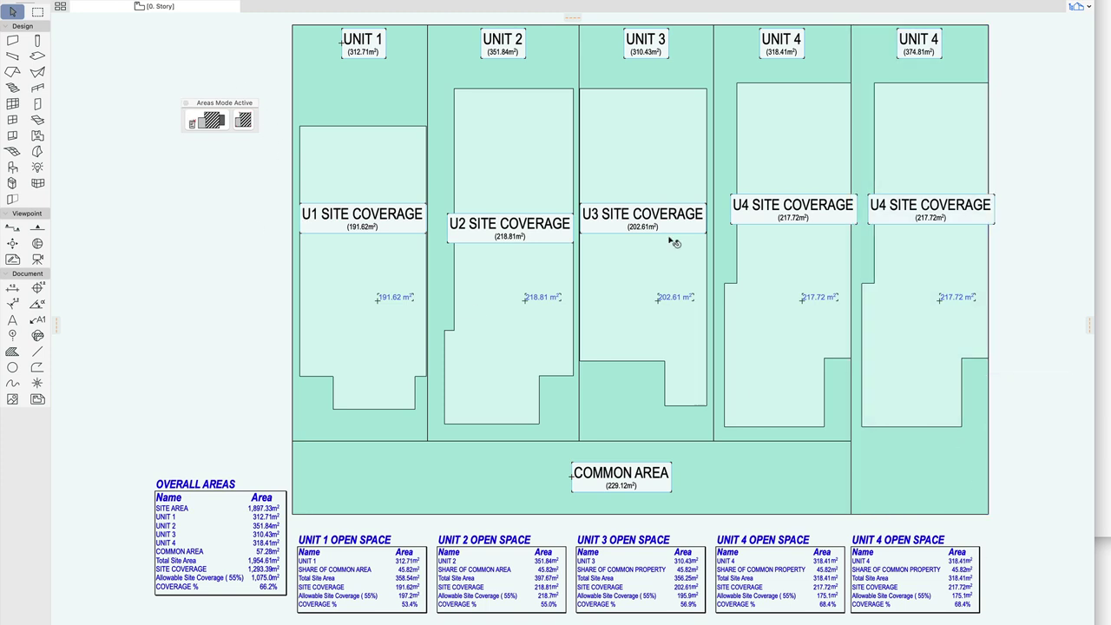
Link the right unit's coverage fill, zone and COMMON AREA to the second open space table.
left_click(872, 143)
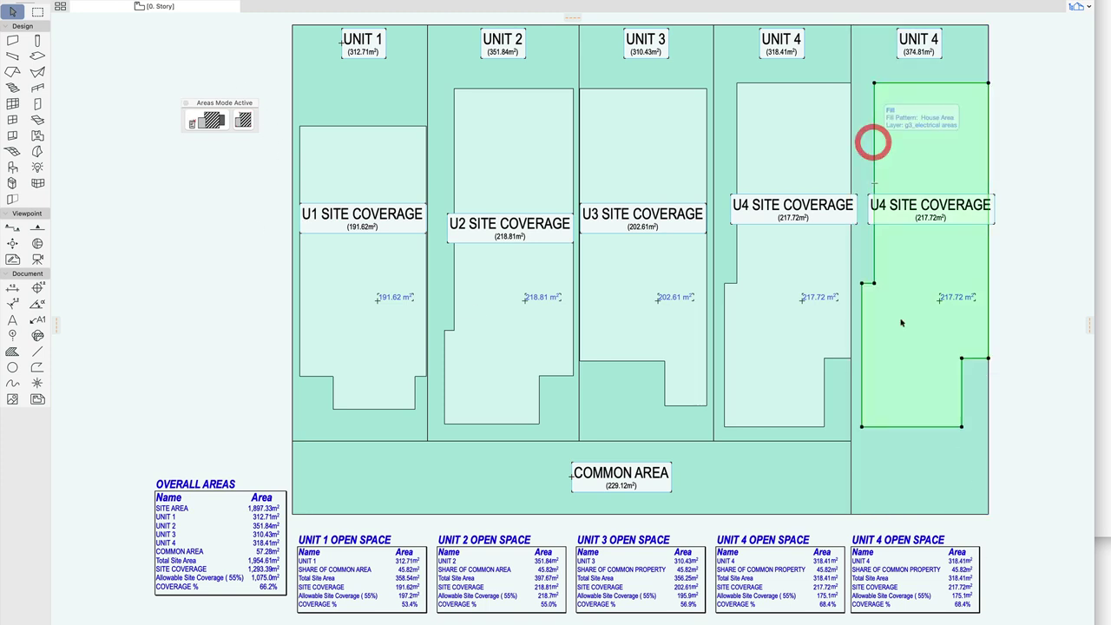
left_click(923, 499, "shift")
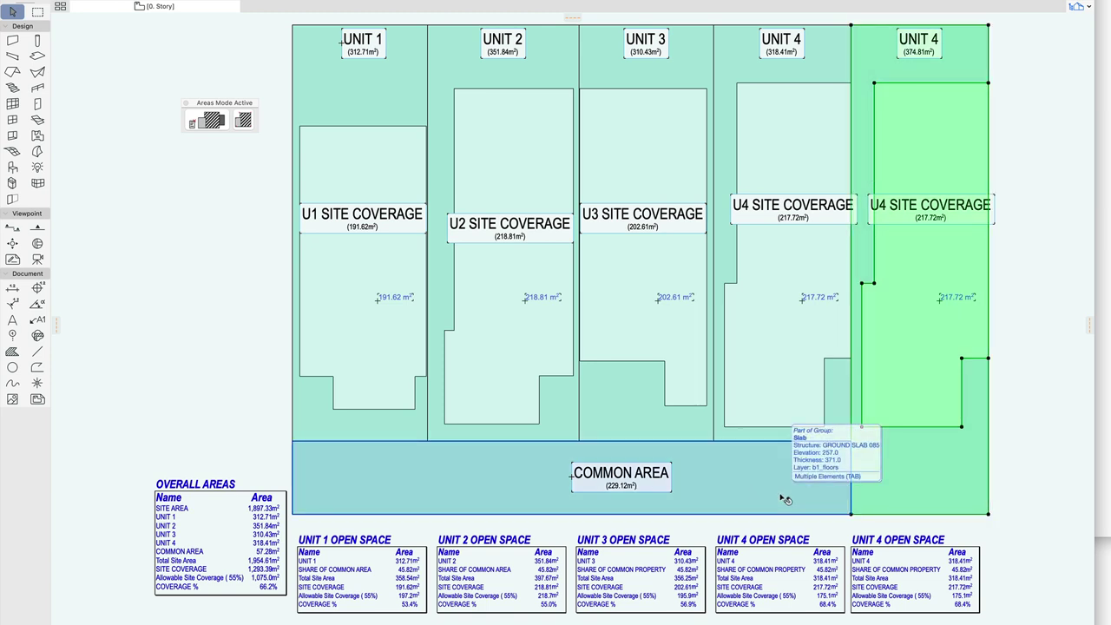
left_click(786, 499, "shift")
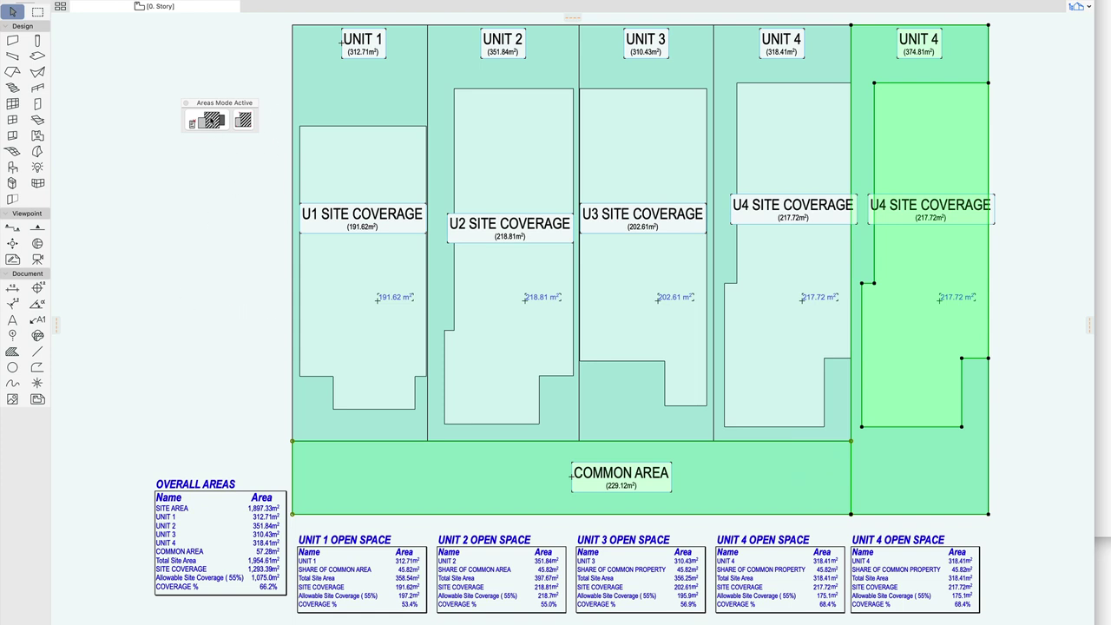
left_click(208, 120)
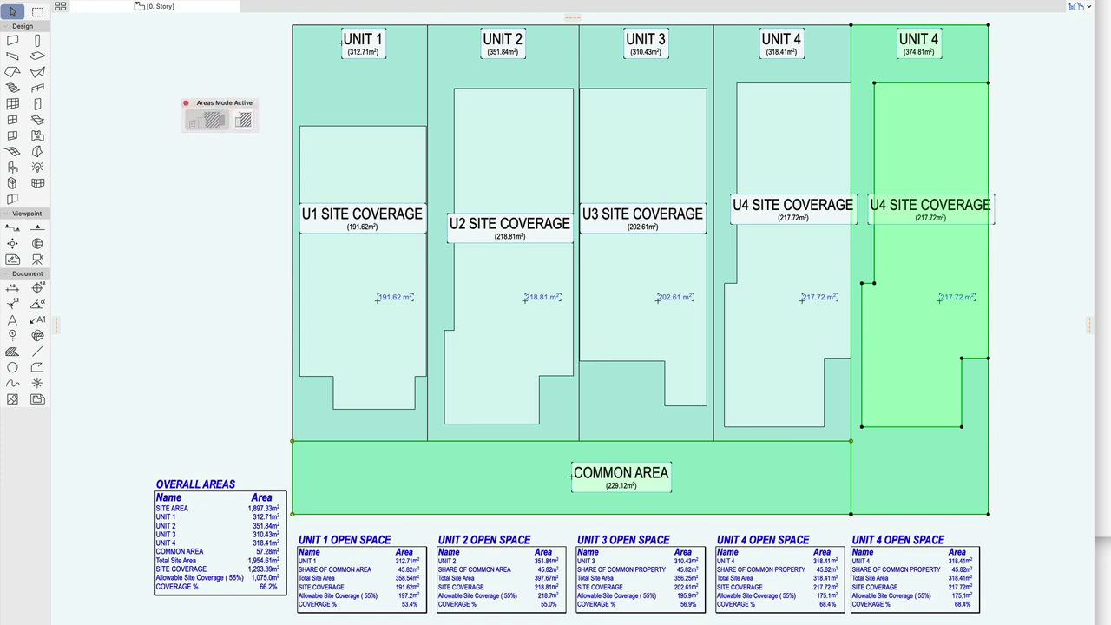
left_click(856, 538)
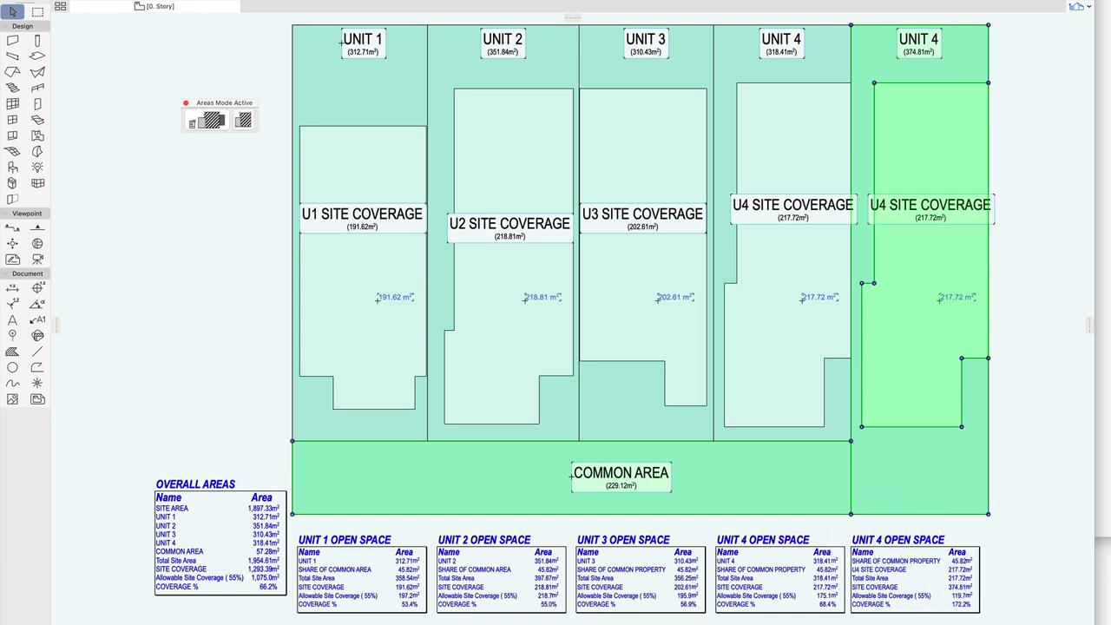
left_click(1067, 566)
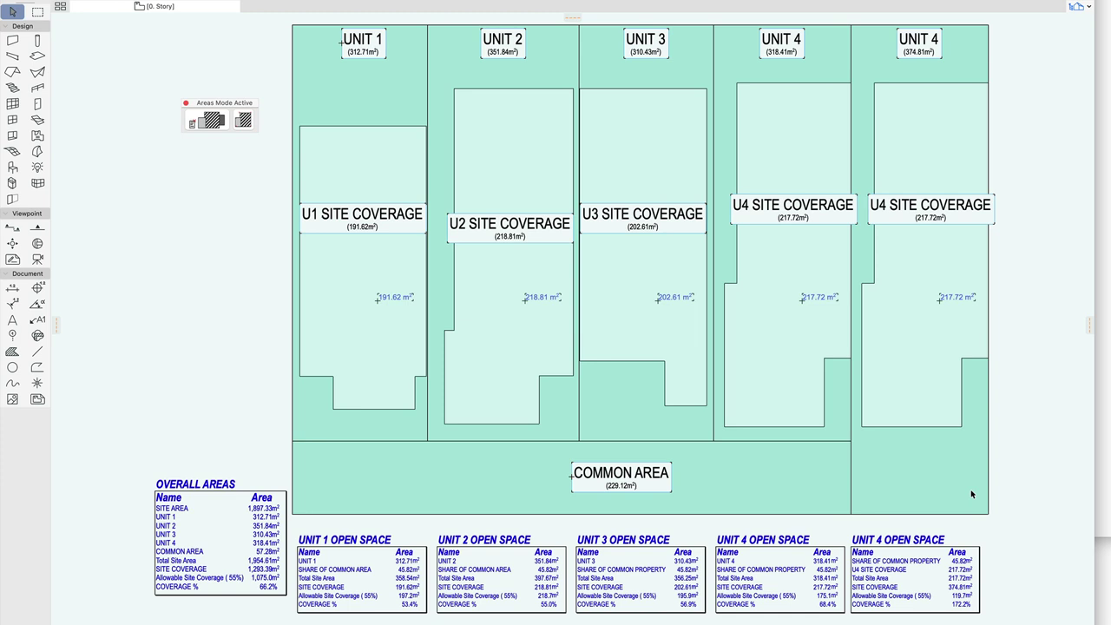
Rename the right unit's zone to UNIT 5.
left_click(941, 484)
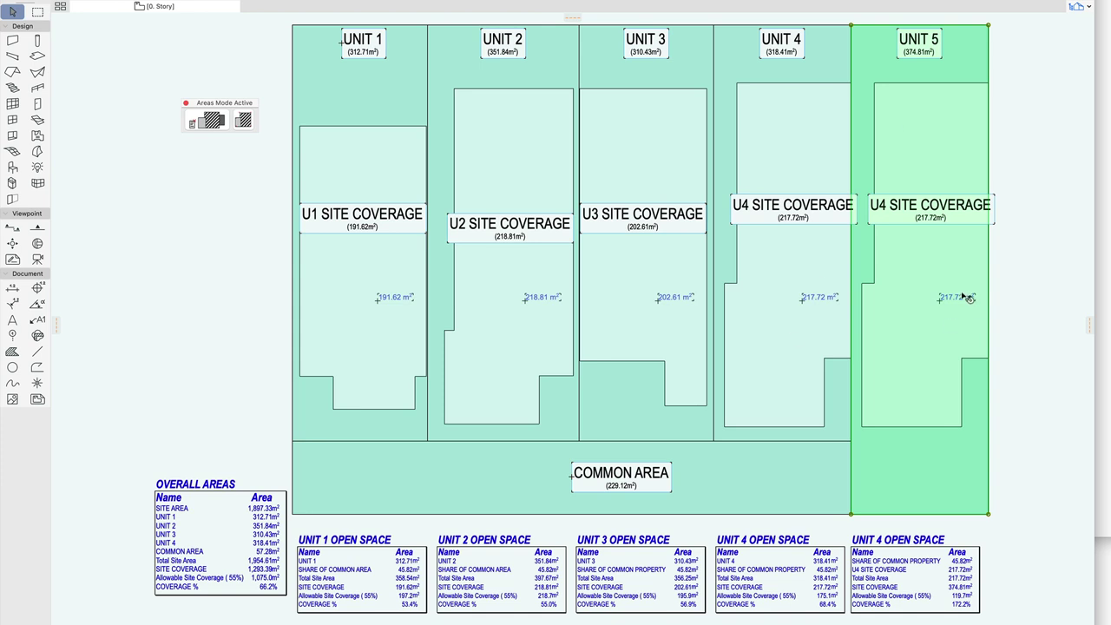
left_click(1042, 281)
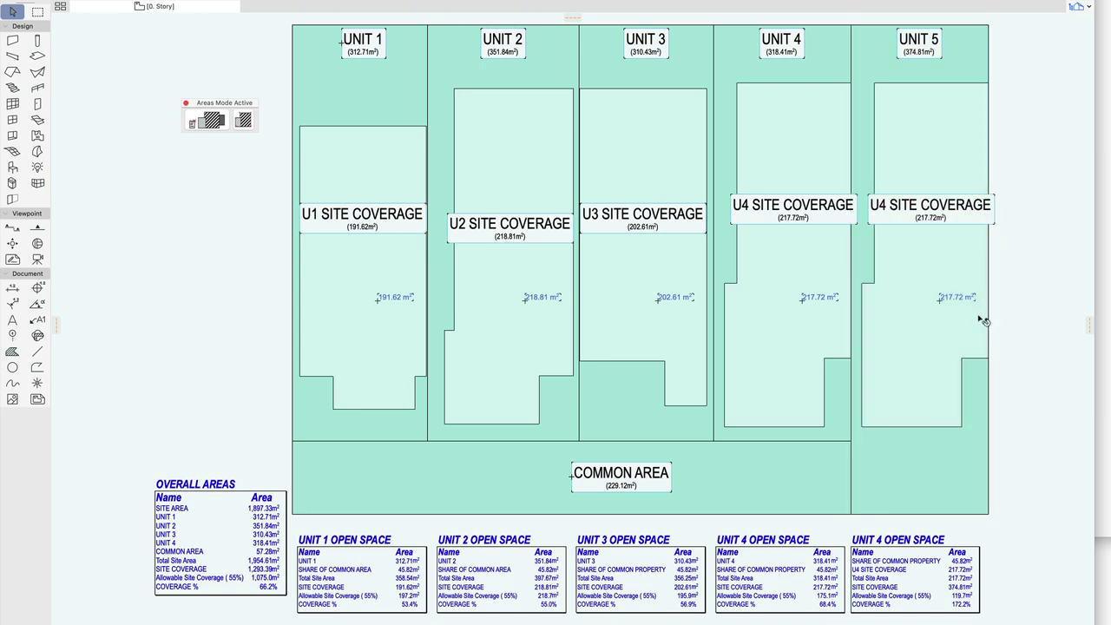
left_click(967, 354)
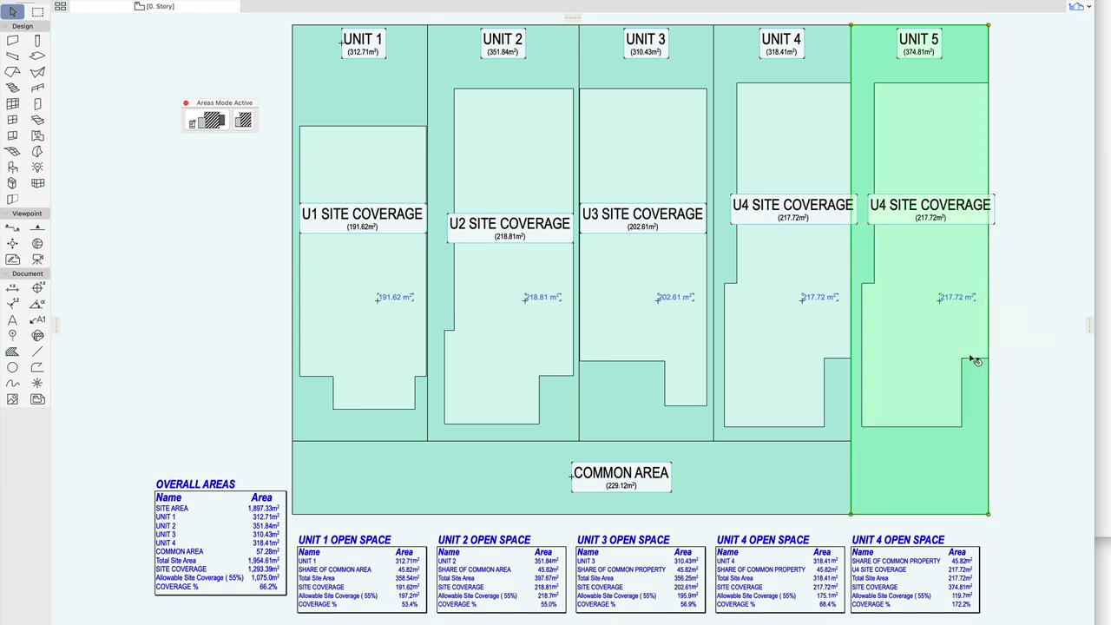
Rename the right unit's inner coverage fill to U5 SITE COVERAGE.
left_click(976, 359)
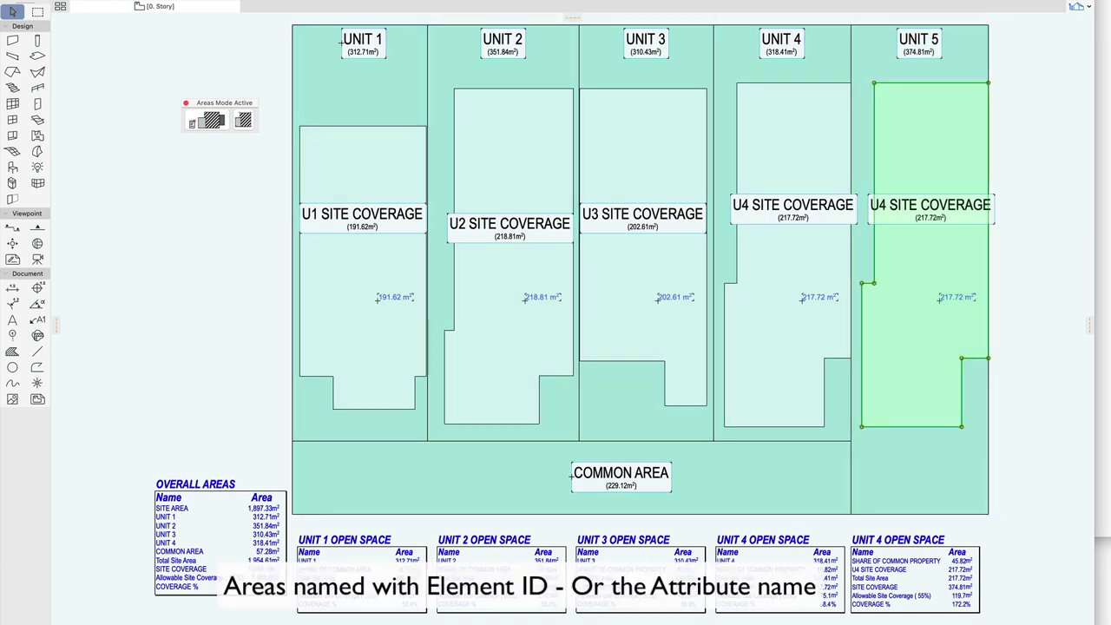
left_click(1034, 492)
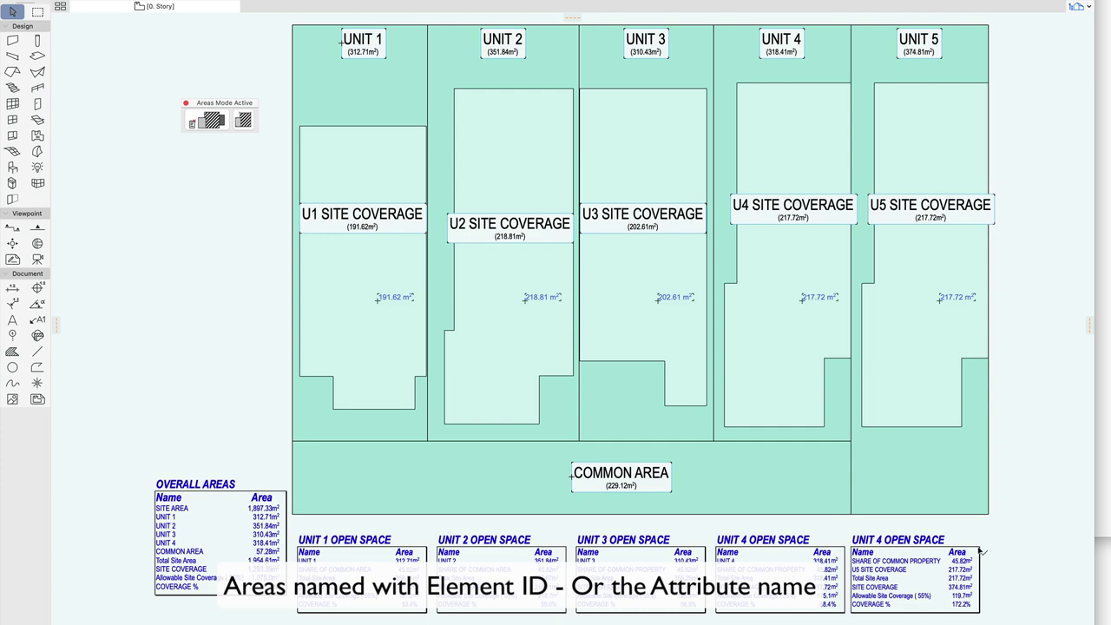
In the second schedule's Area Data page, set UNIT 5 to Site Area and U5 SITE COVERAGE to Standard Area.
left_click(980, 549)
double_click(980, 549)
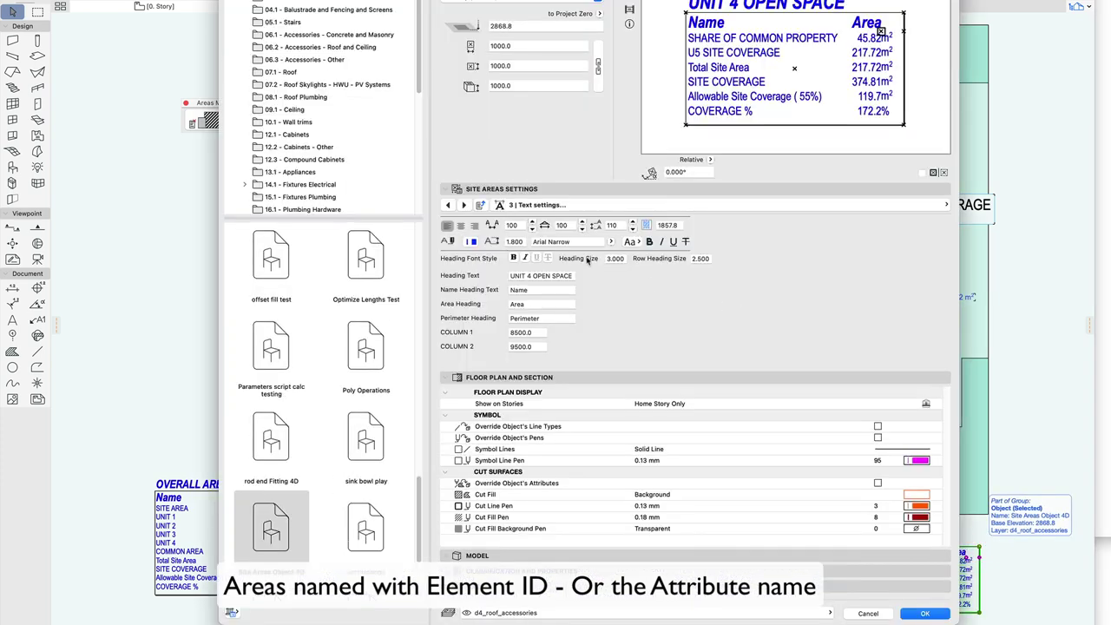
left_click(483, 207)
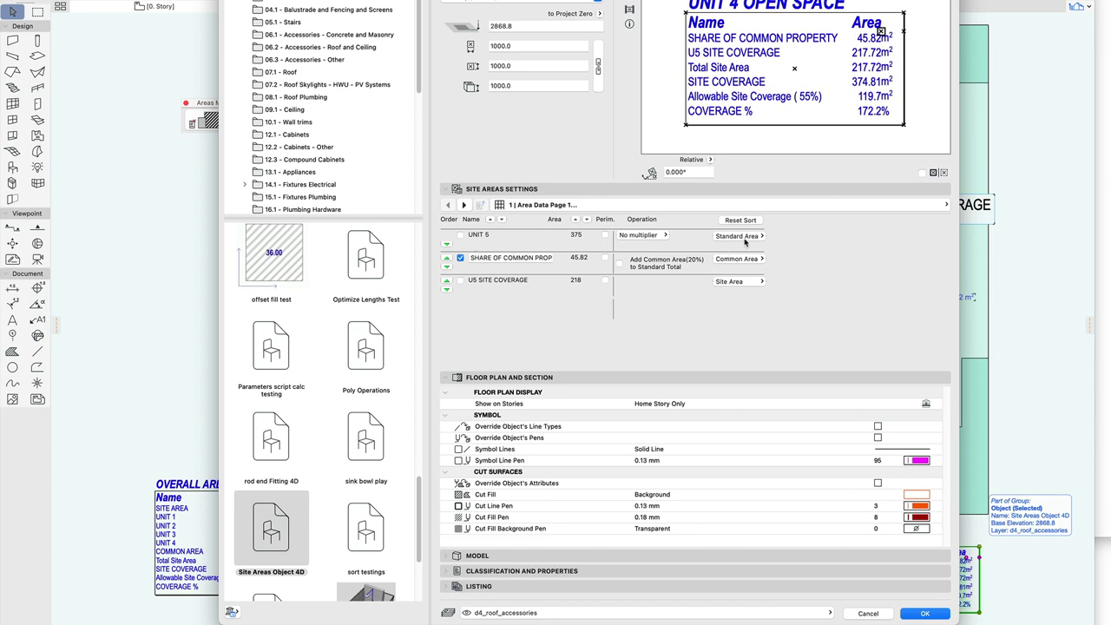
left_click(740, 260)
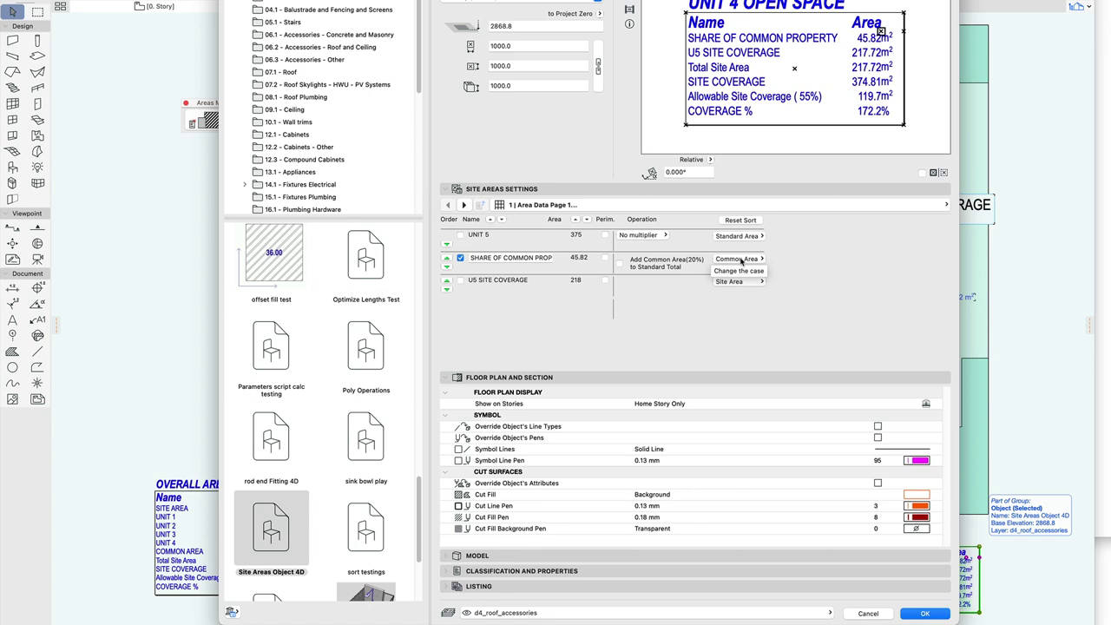
left_click(740, 259)
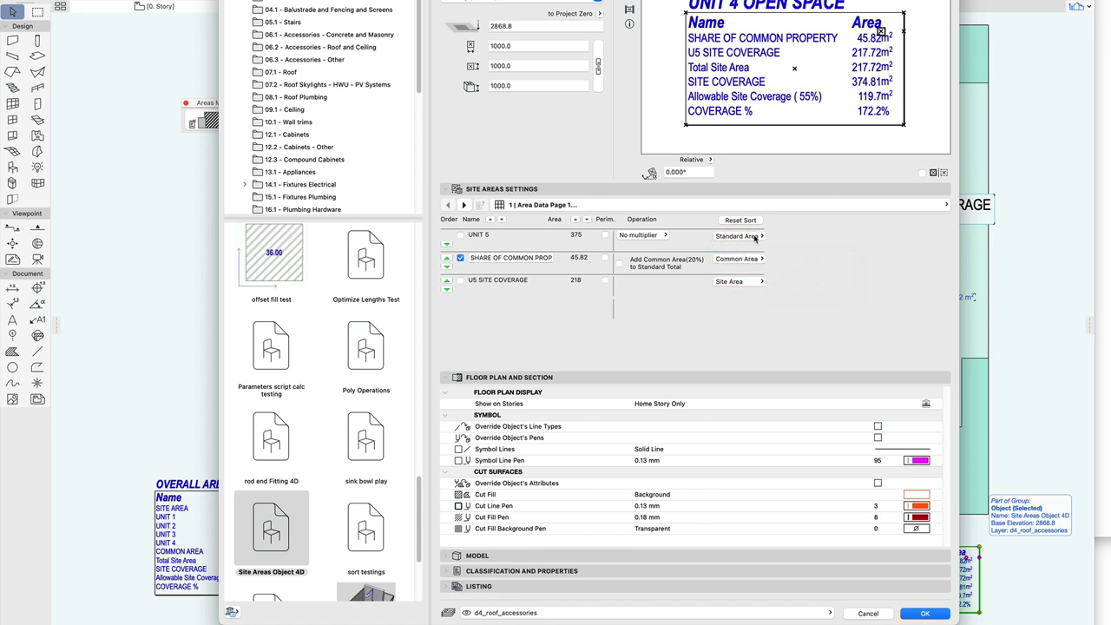
left_click(753, 237)
left_click(788, 248)
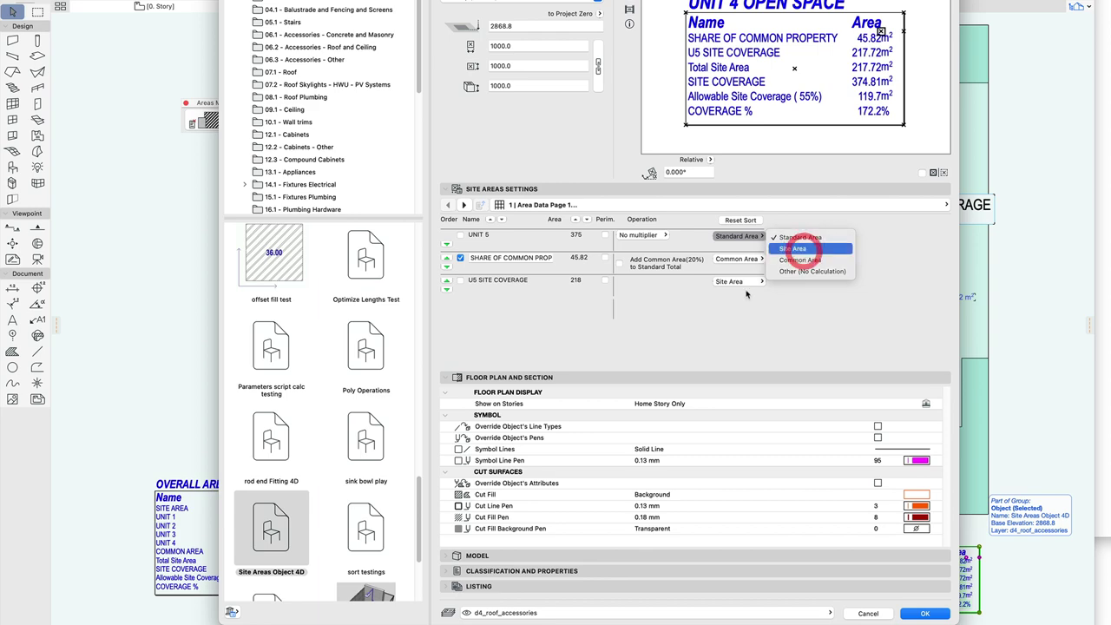
left_click(751, 283)
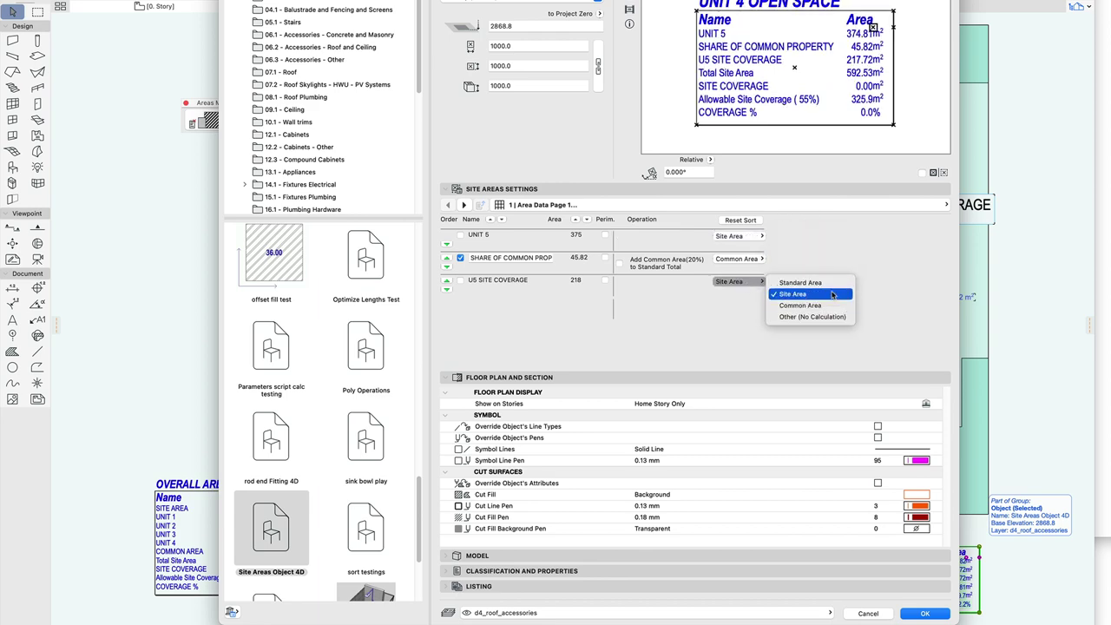
left_click(832, 284)
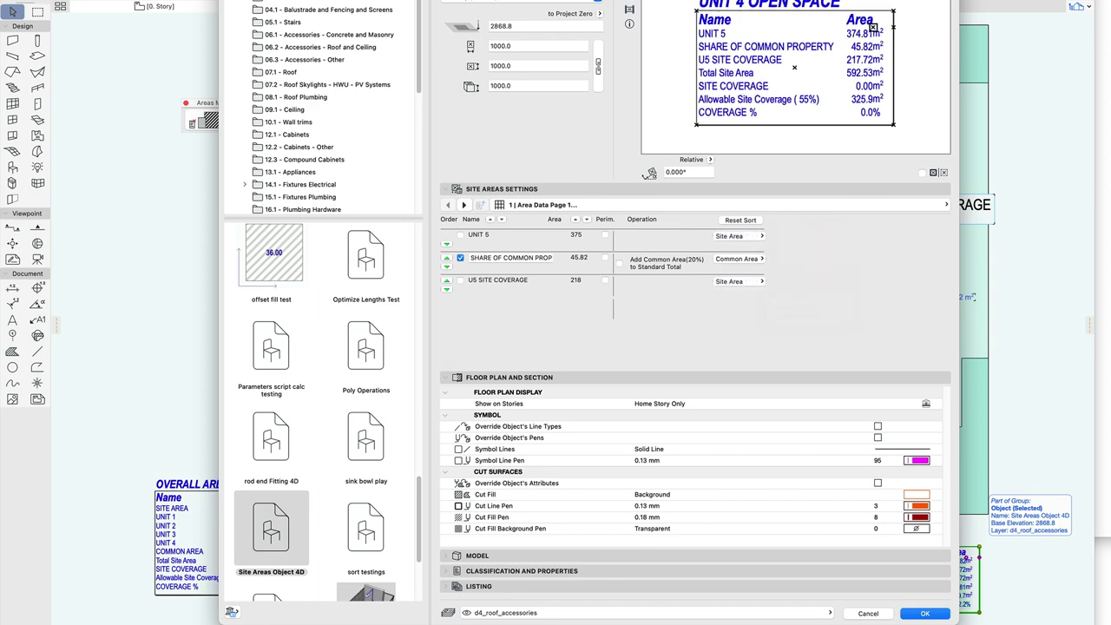
left_click(927, 614)
left_click(1038, 593)
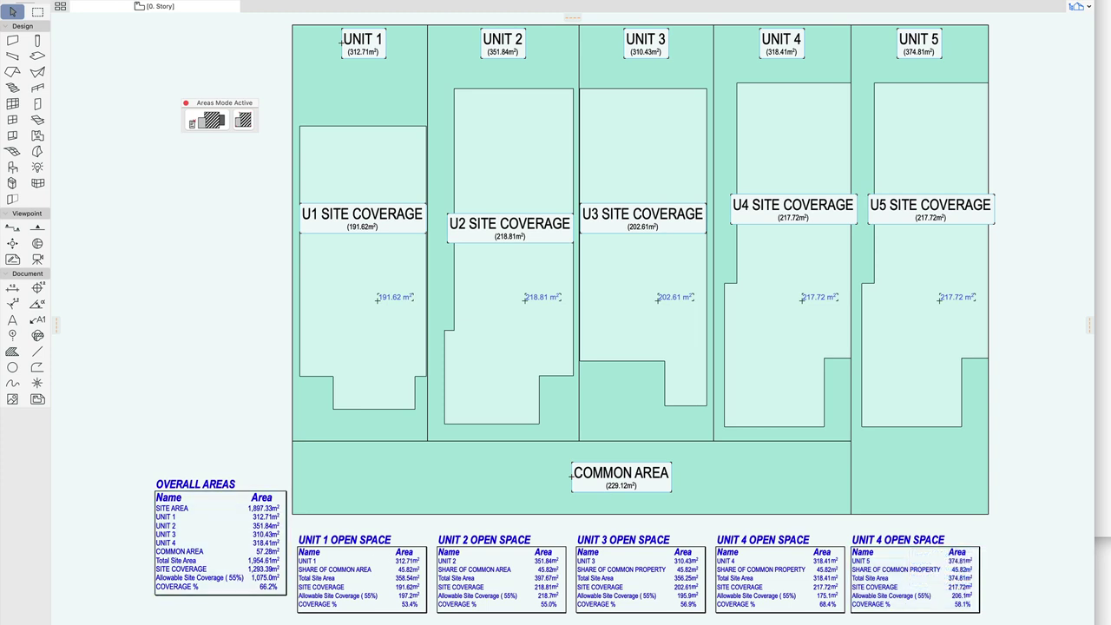
Offset the U5 coverage fill's bottom edge until the area reads 222.76 m².
left_click(940, 425)
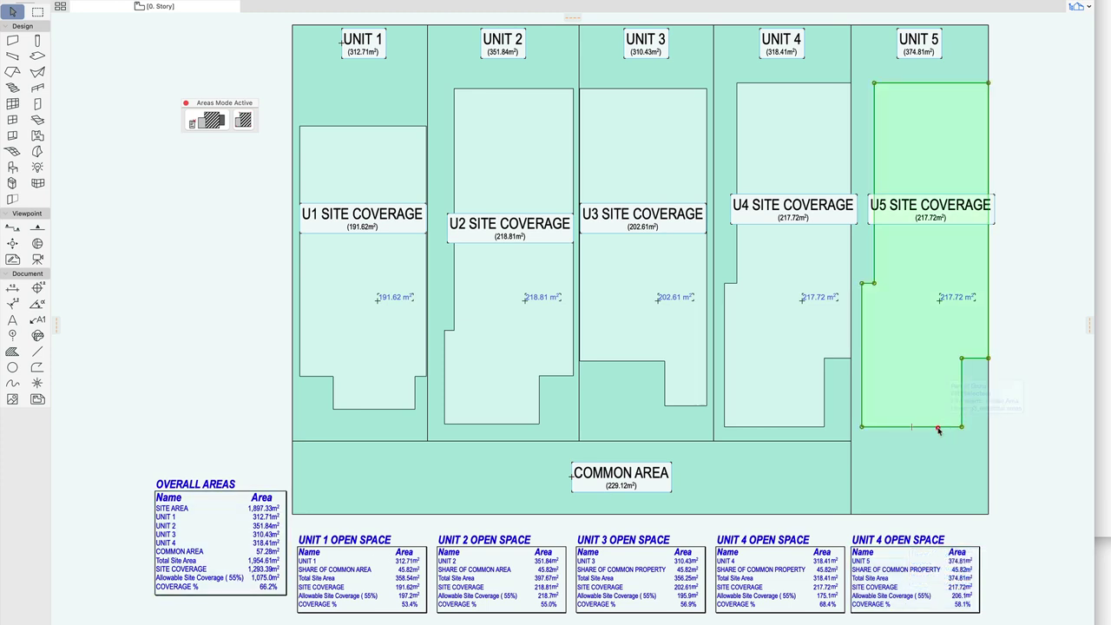
left_click(940, 426)
left_click(939, 458)
left_click(939, 458)
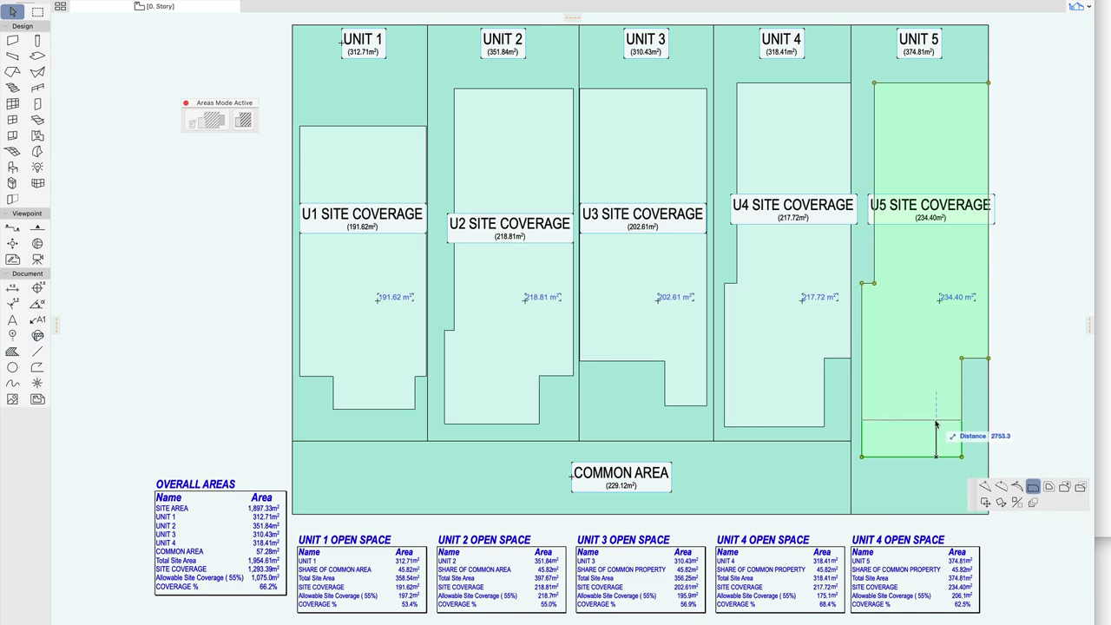
left_click(936, 420)
left_click(935, 420)
left_click(935, 403)
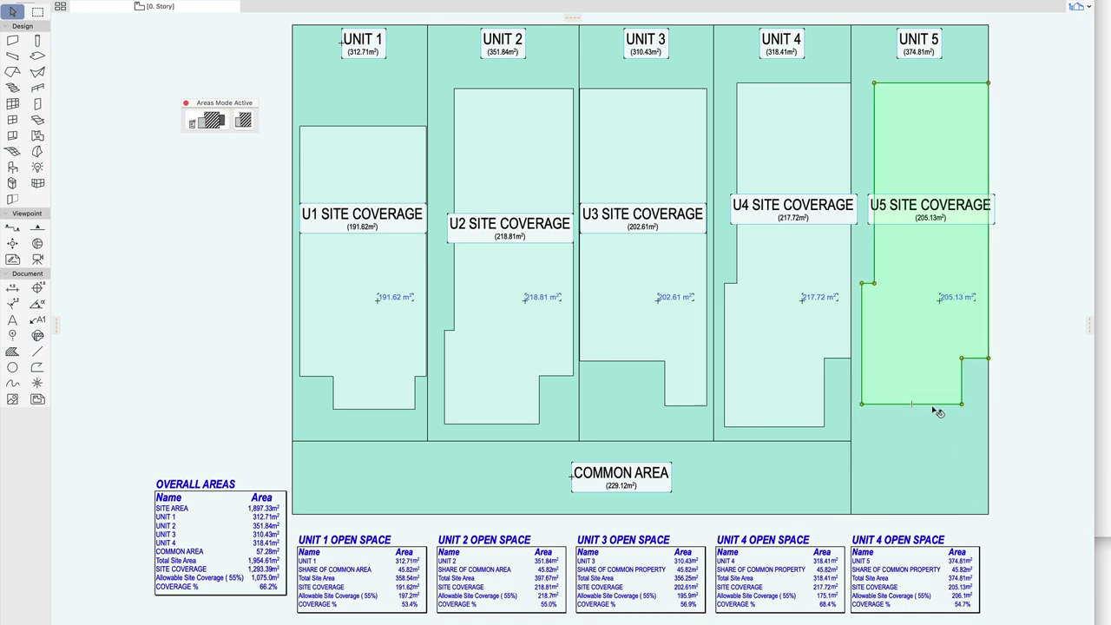
left_click(934, 405)
left_click(927, 436)
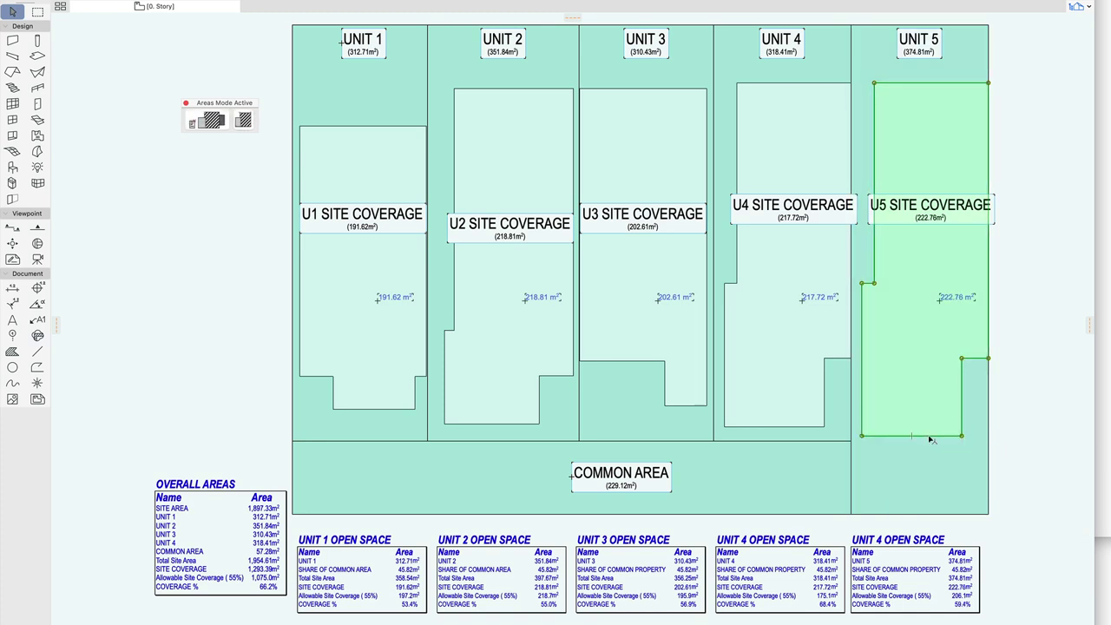
Select the Unit 5 slab and then the U5 coverage fill to check them.
left_click(1026, 474)
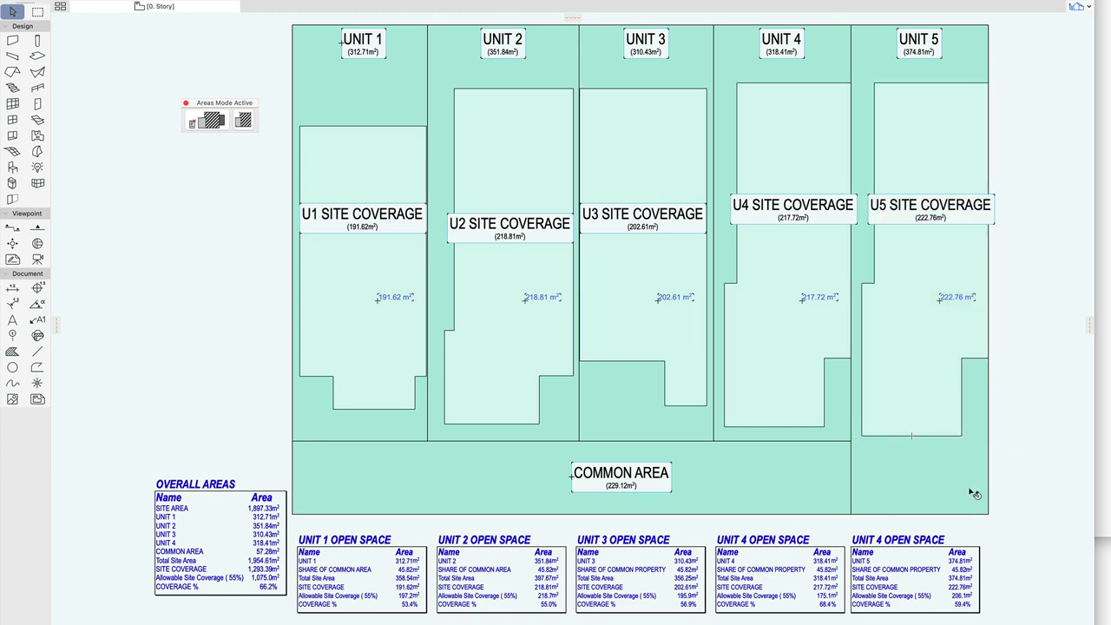
left_click(974, 493)
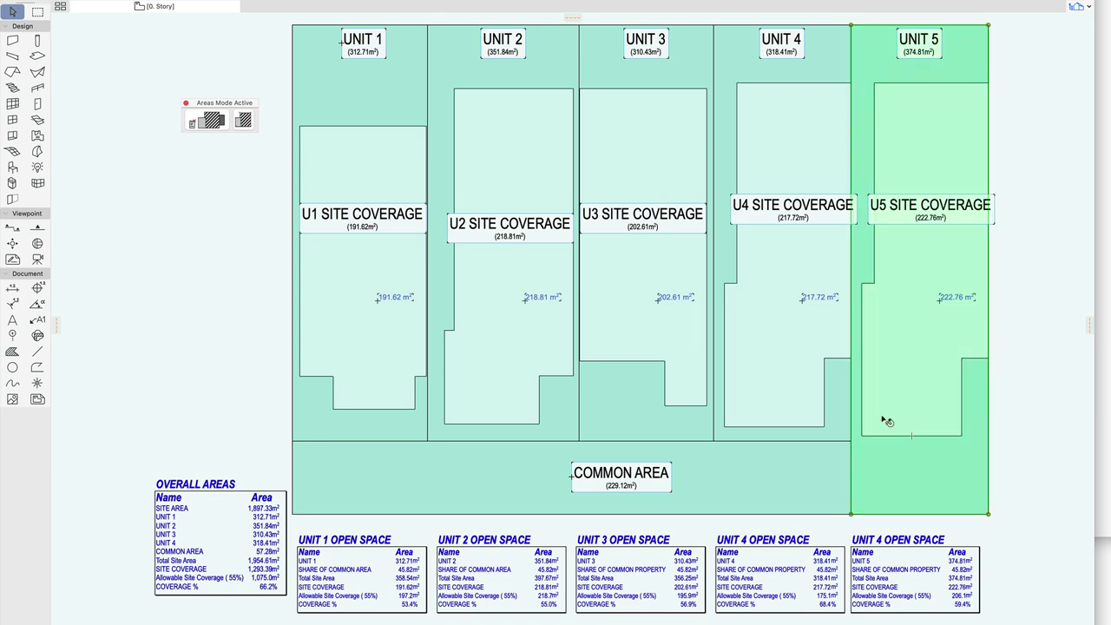
left_click(939, 437)
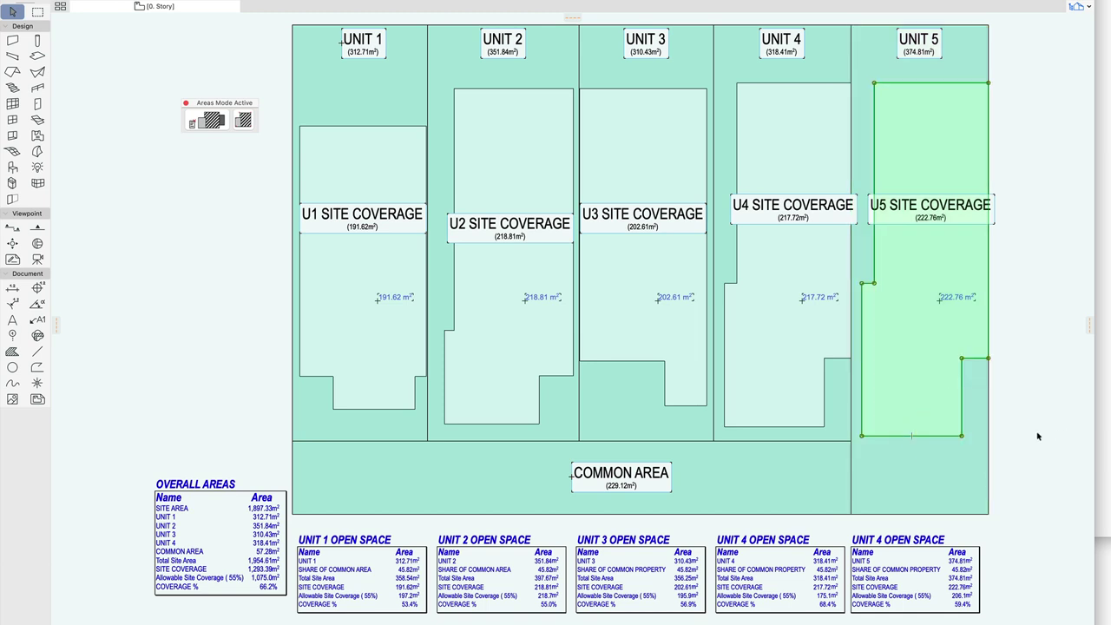
left_click(176, 383)
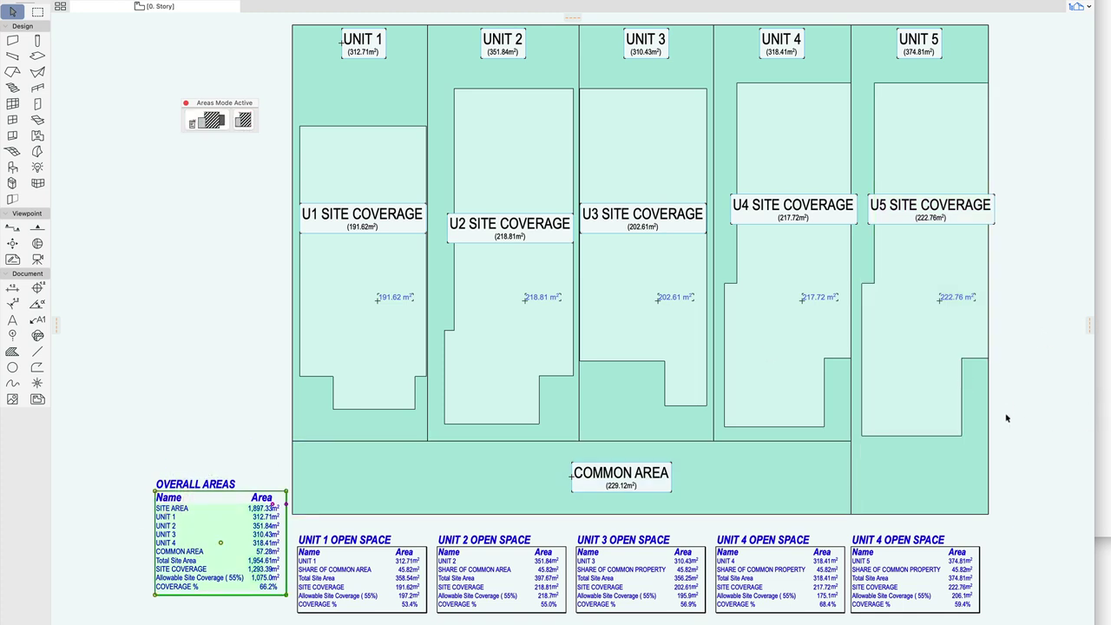
Select all area fills plus the Unit 5 fill and link them into the Overall Areas schedule.
left_click(1036, 400)
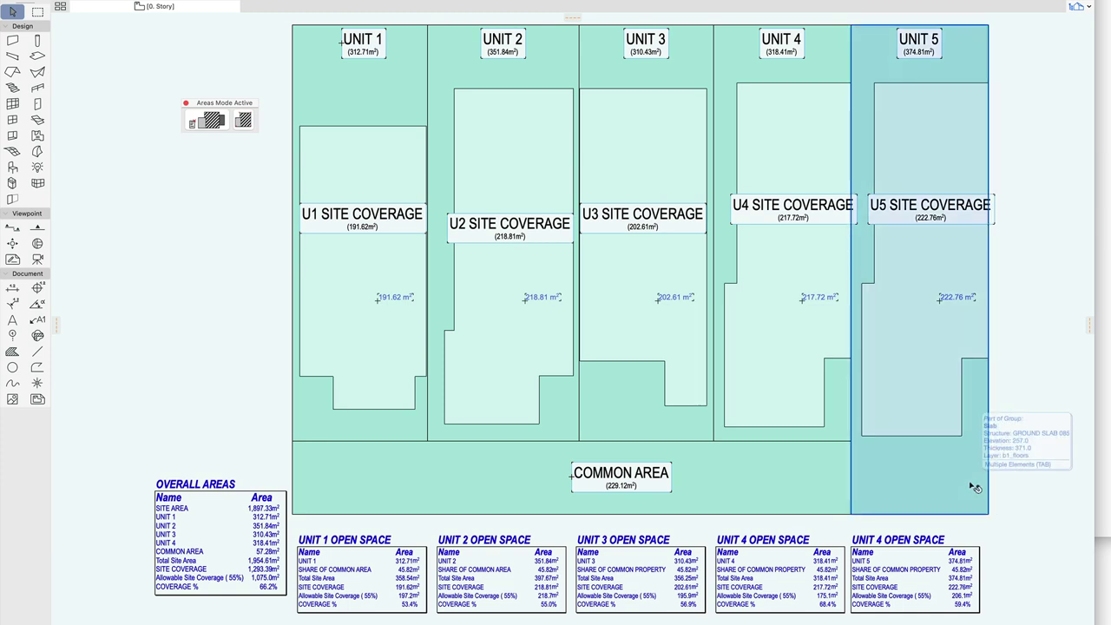
left_click(246, 122)
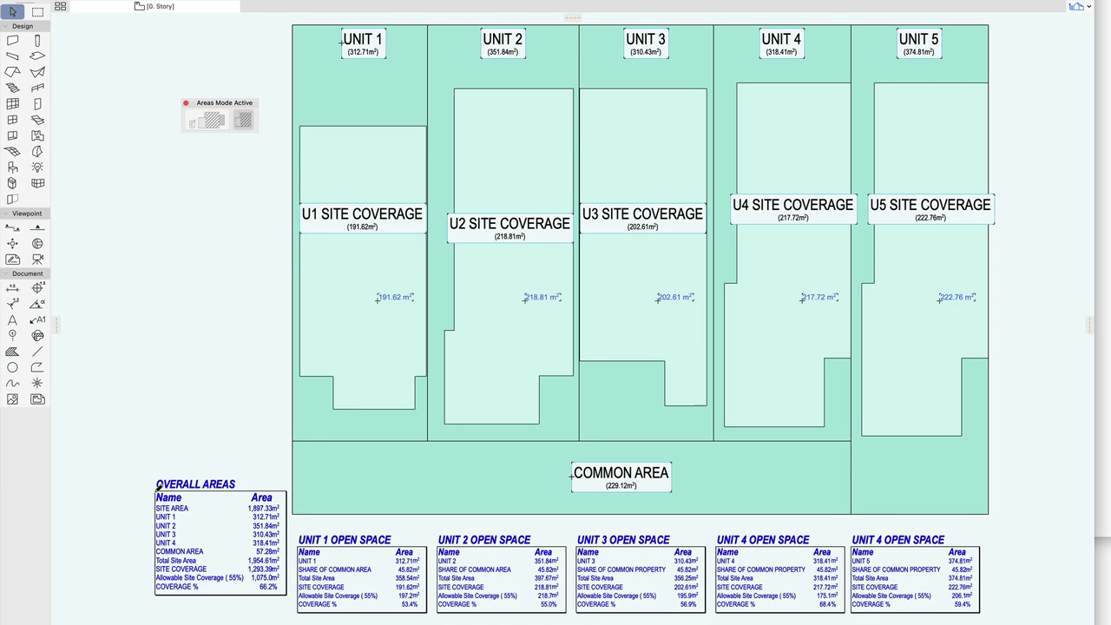
key("super+a")
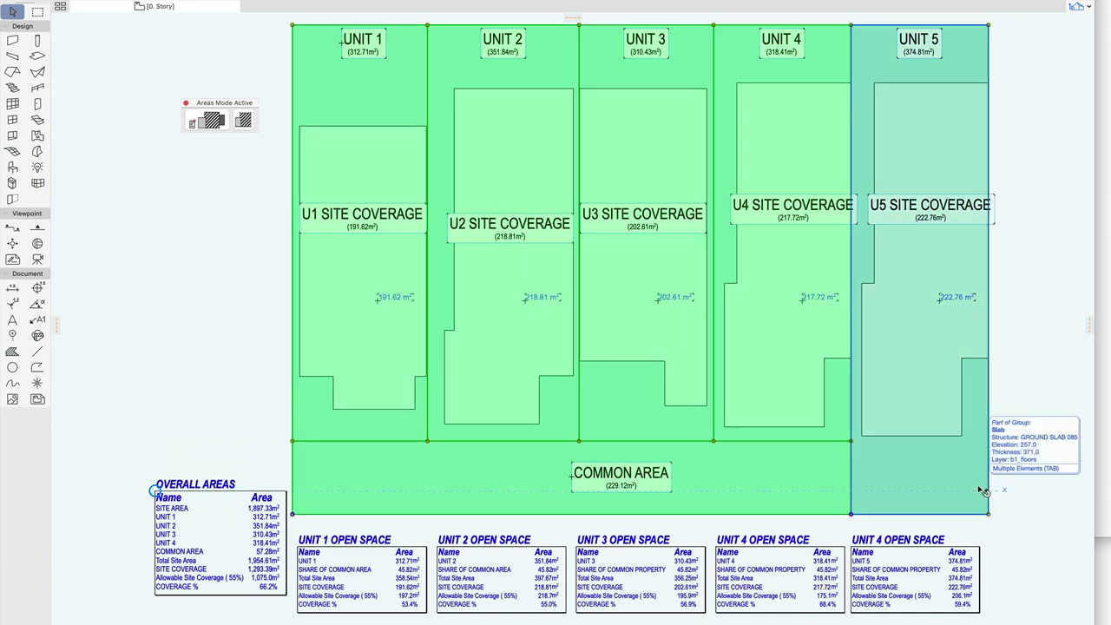
left_click(979, 489)
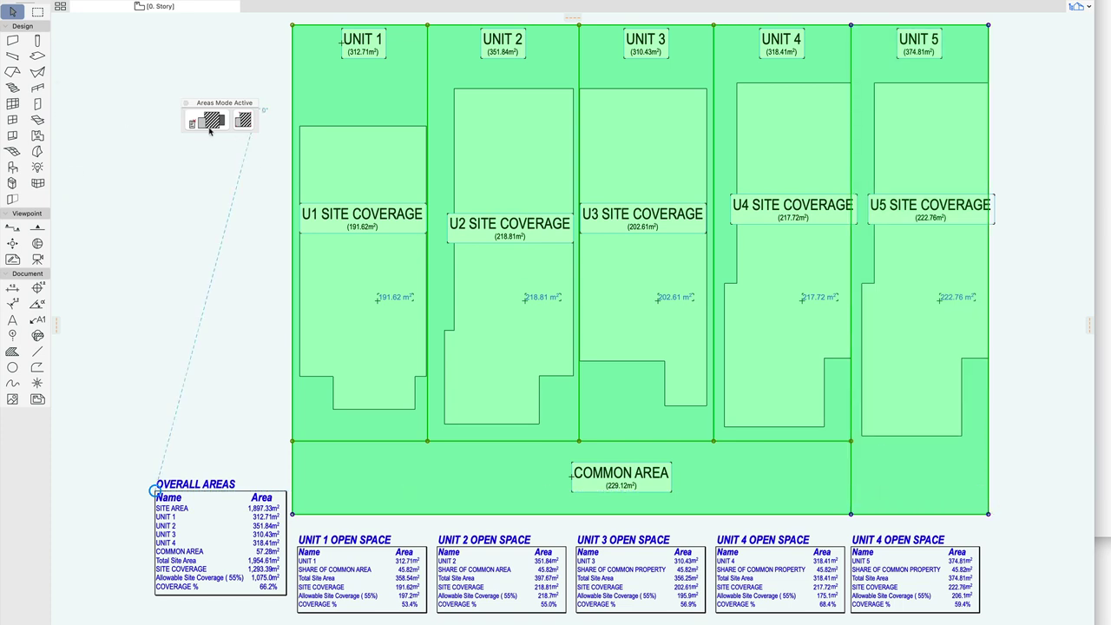
left_click(210, 130)
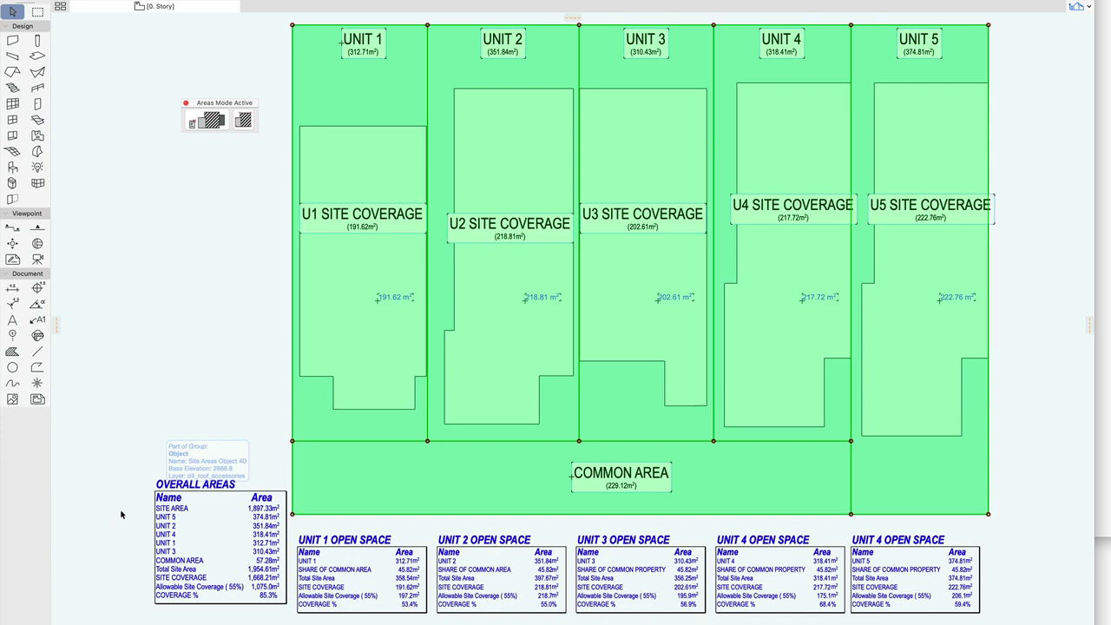
left_click(121, 515)
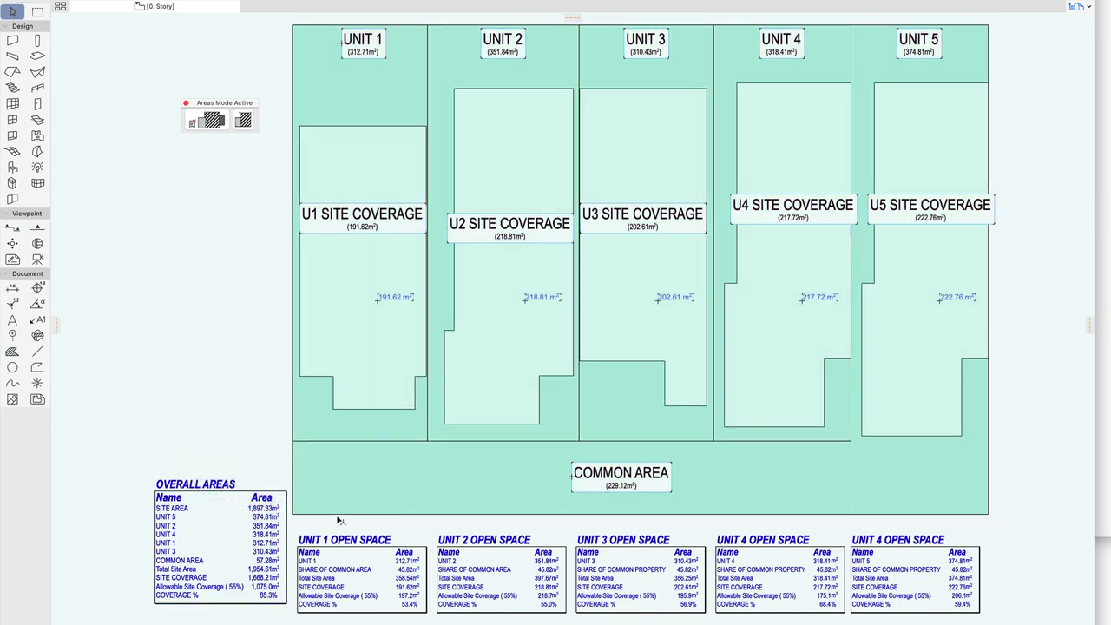
left_click(159, 495)
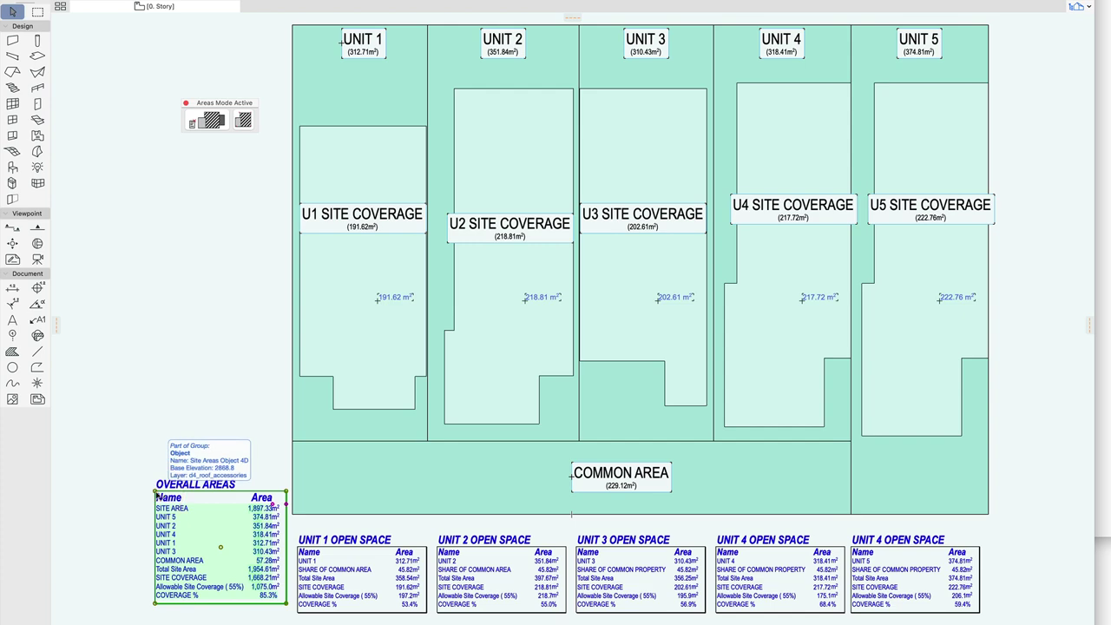
On the Overall Areas Area Data page, reorder the unit rows with the up-arrows to descending order.
double_click(157, 496)
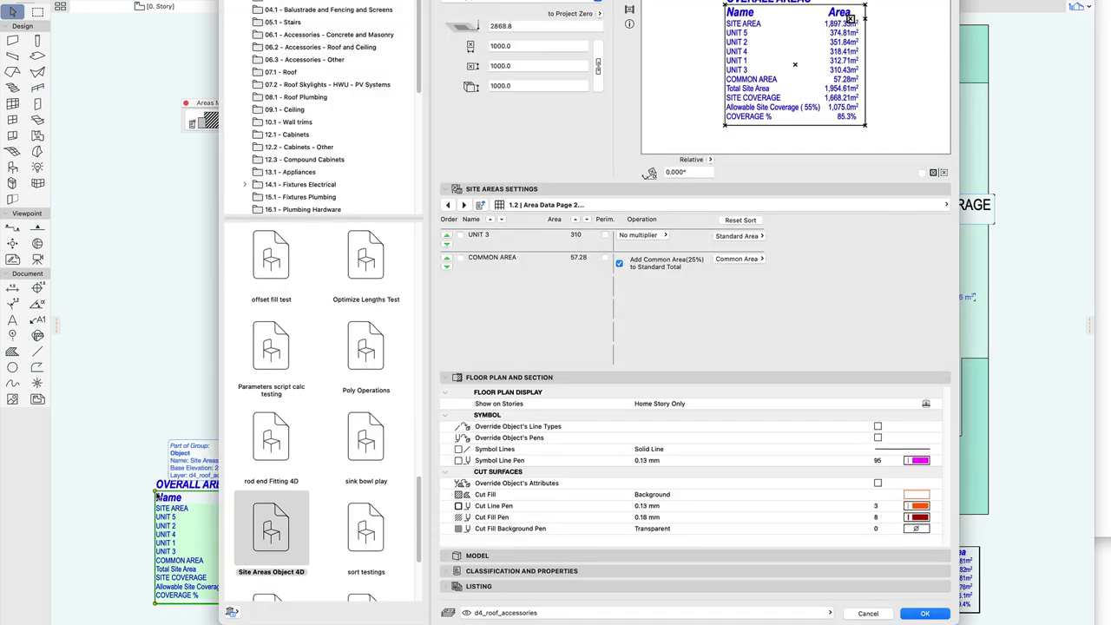
left_click(480, 205)
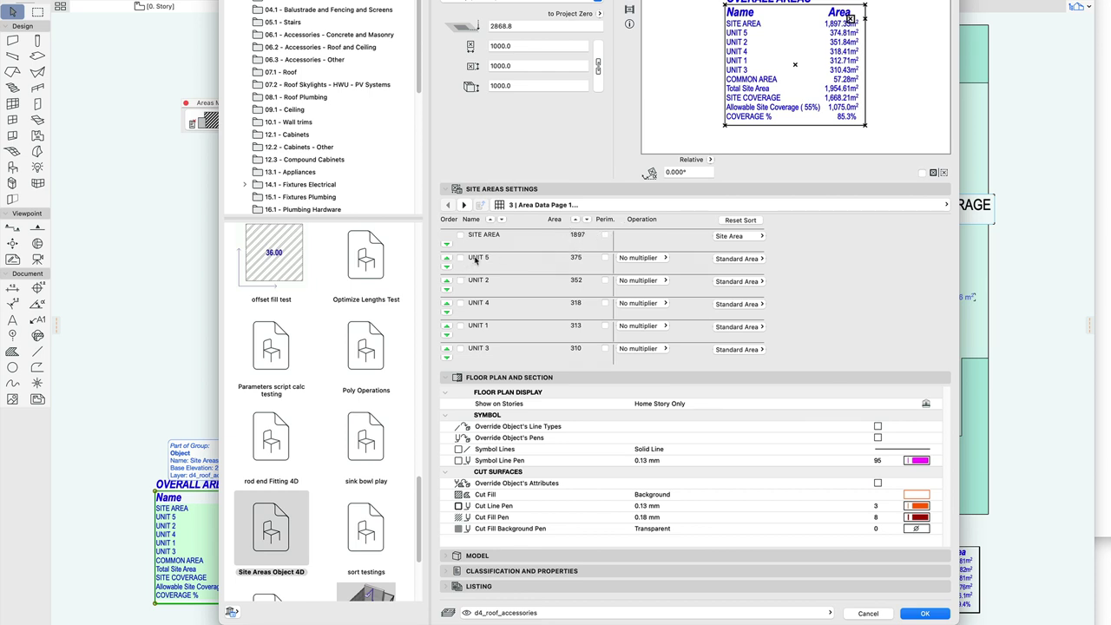
left_click(446, 303)
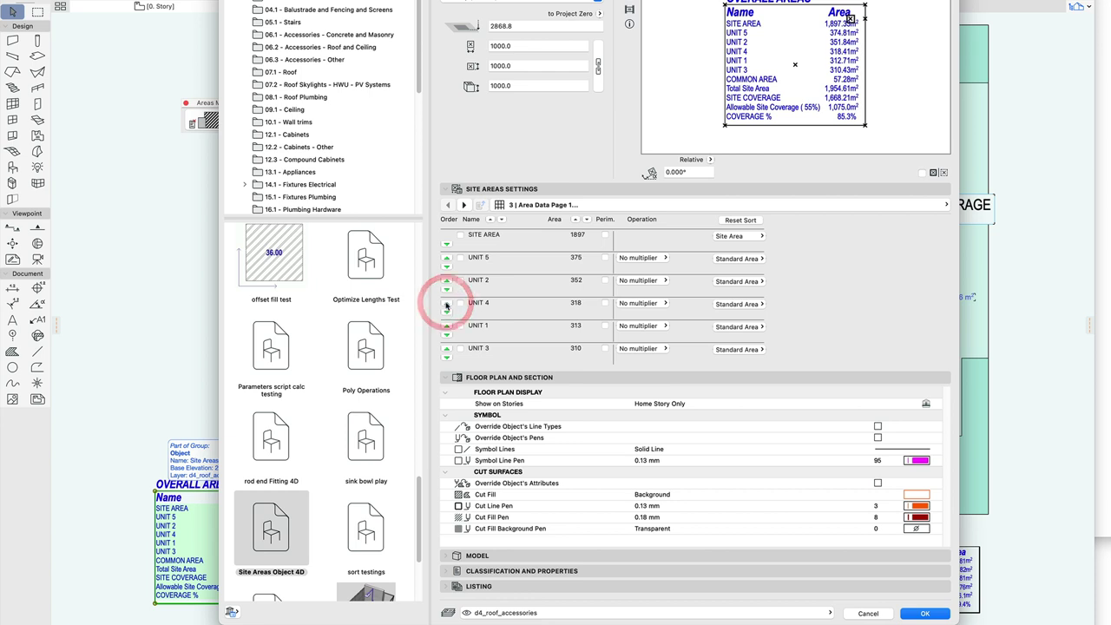
left_click(447, 348)
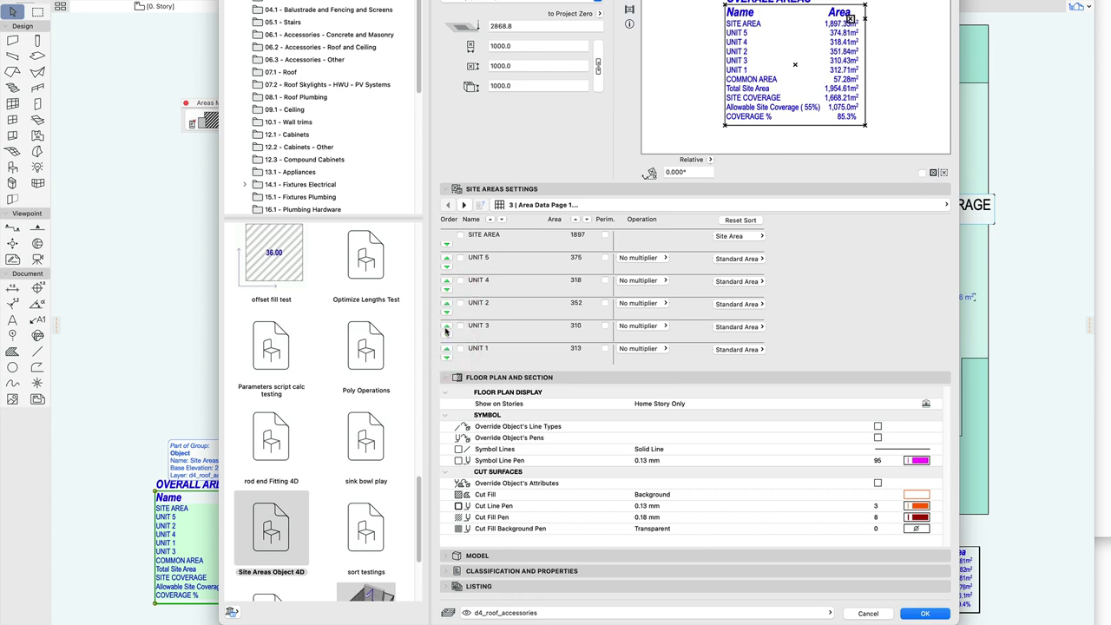
left_click(446, 328)
left_click(925, 614)
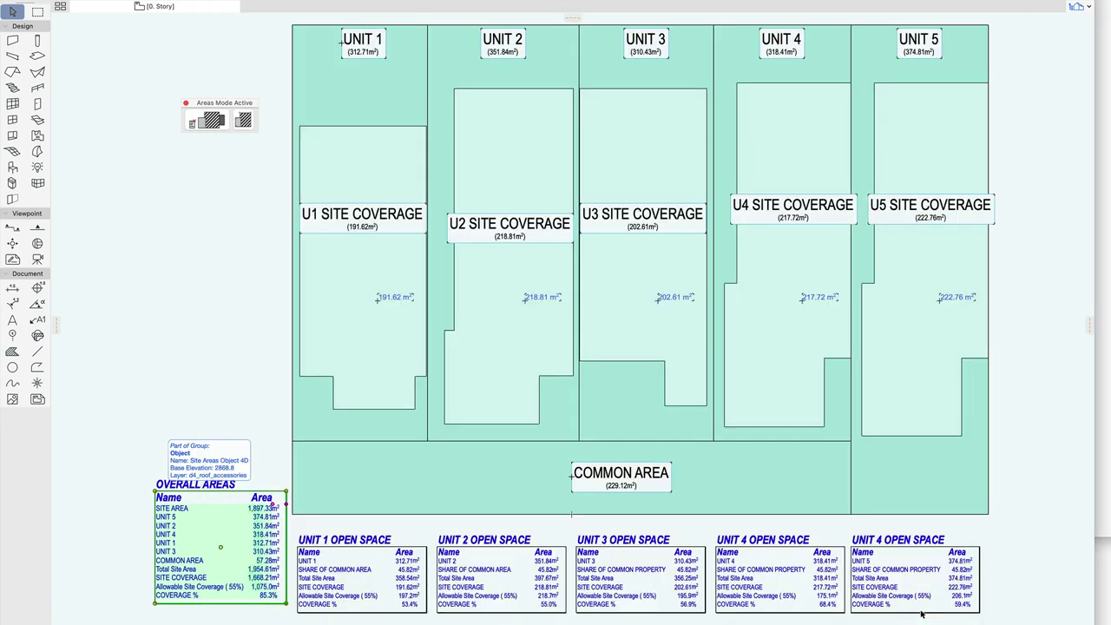
left_click(177, 391)
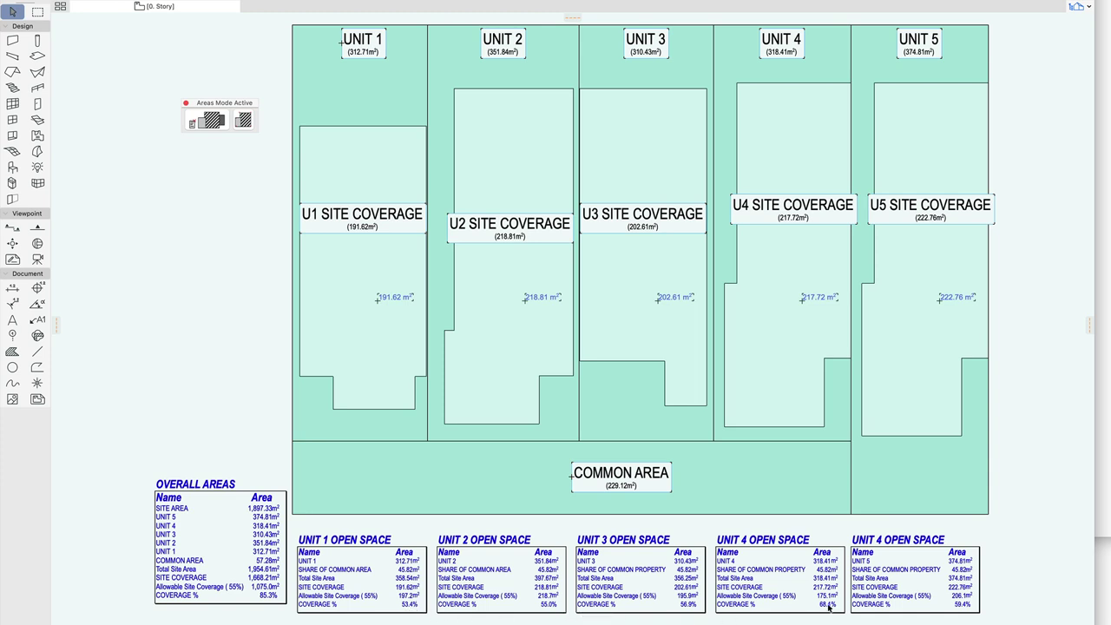
left_click(158, 495)
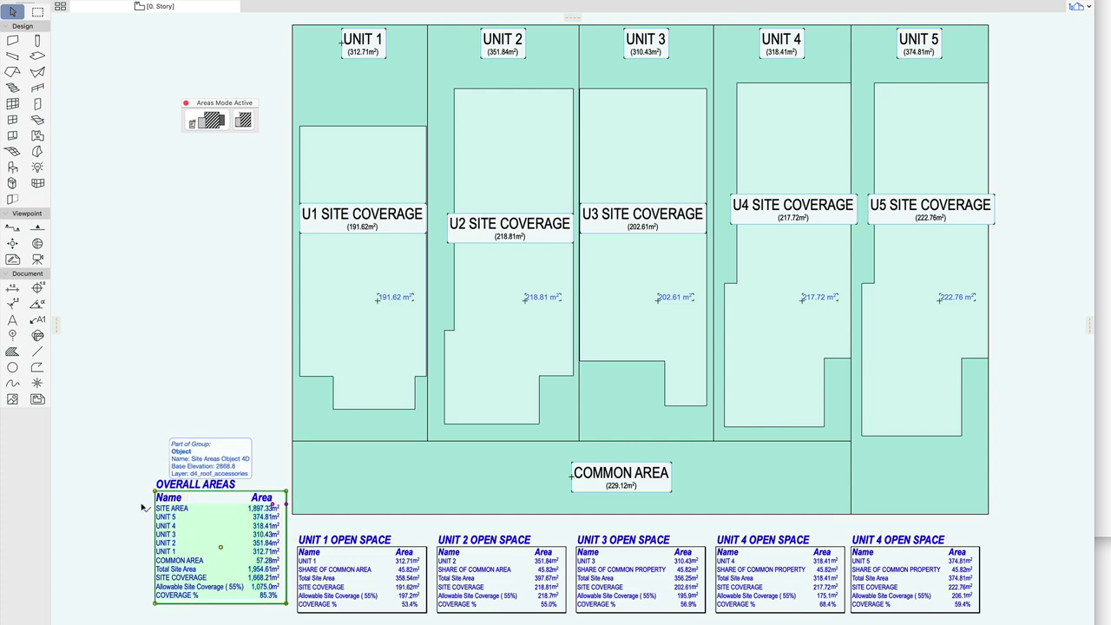
In the Overall Areas settings, switch UNIT 5's operation from No multiplier to Multiplier.
double_click(254, 533)
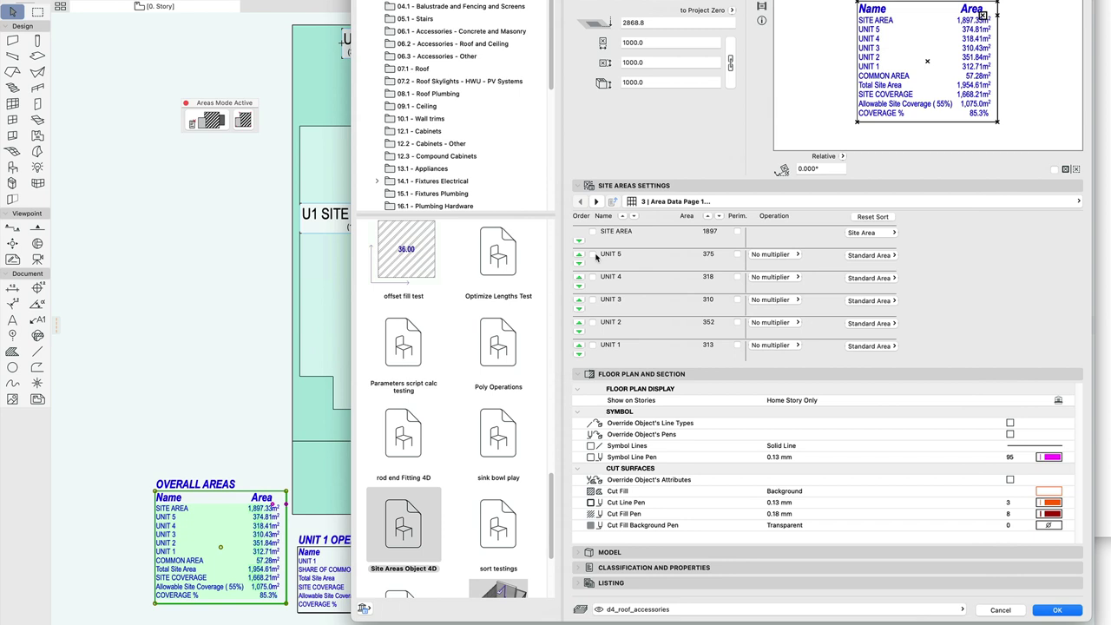
left_click(594, 255)
left_click(594, 255)
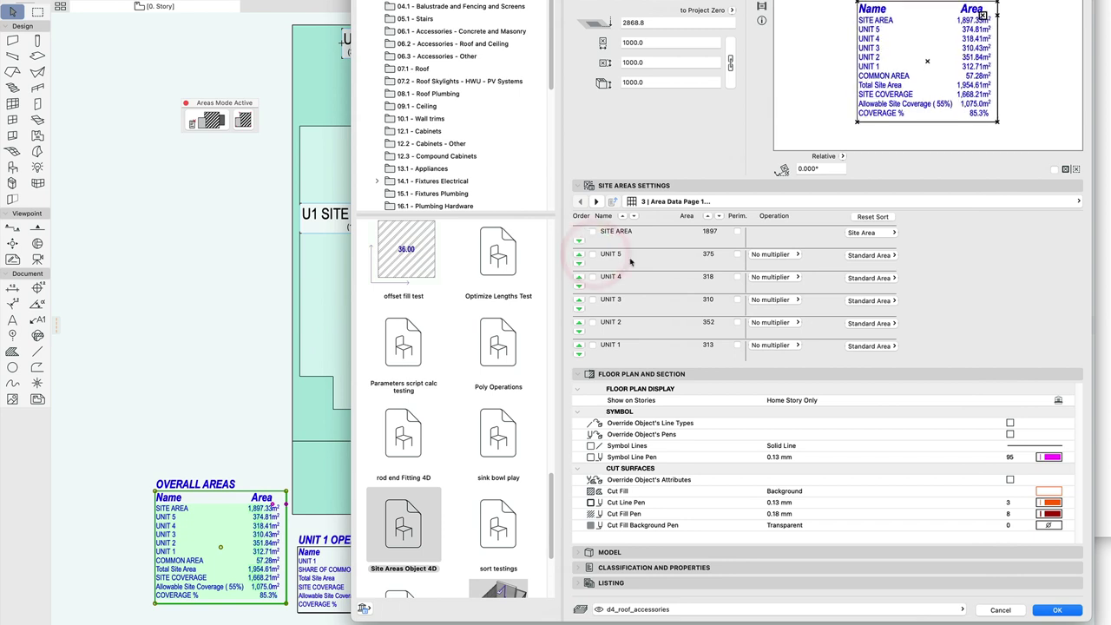
left_click(777, 256)
left_click(833, 267)
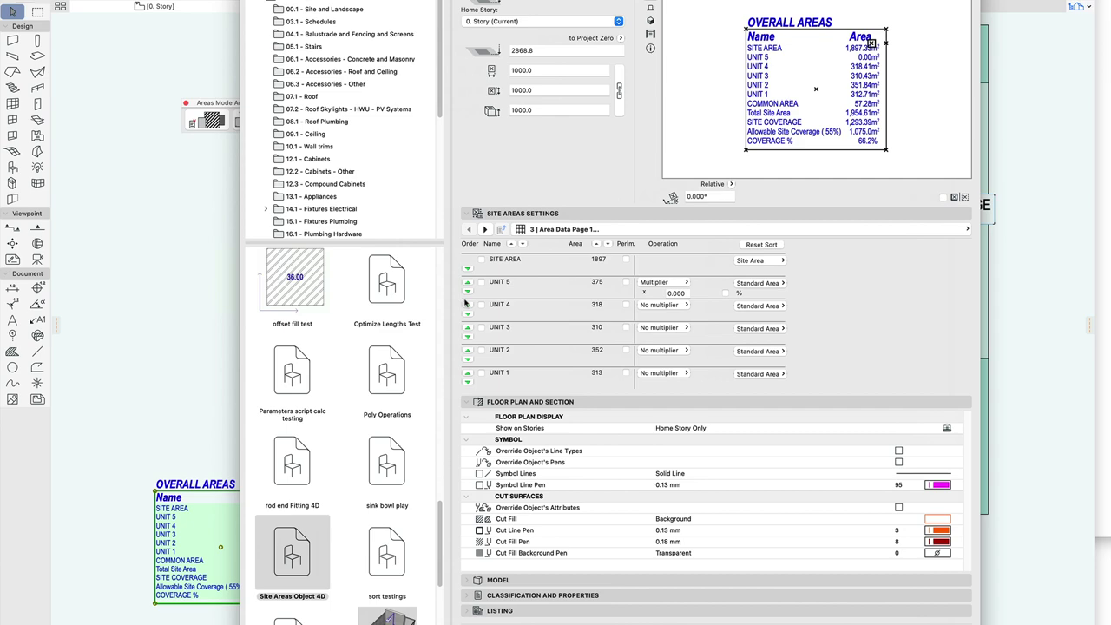
Enter 59.4 as UNIT 5's multiplier, and give UNIT 4 a Multiplier of 0.680.
left_click(675, 292)
type("59.4")
key("Tab")
left_click(662, 305)
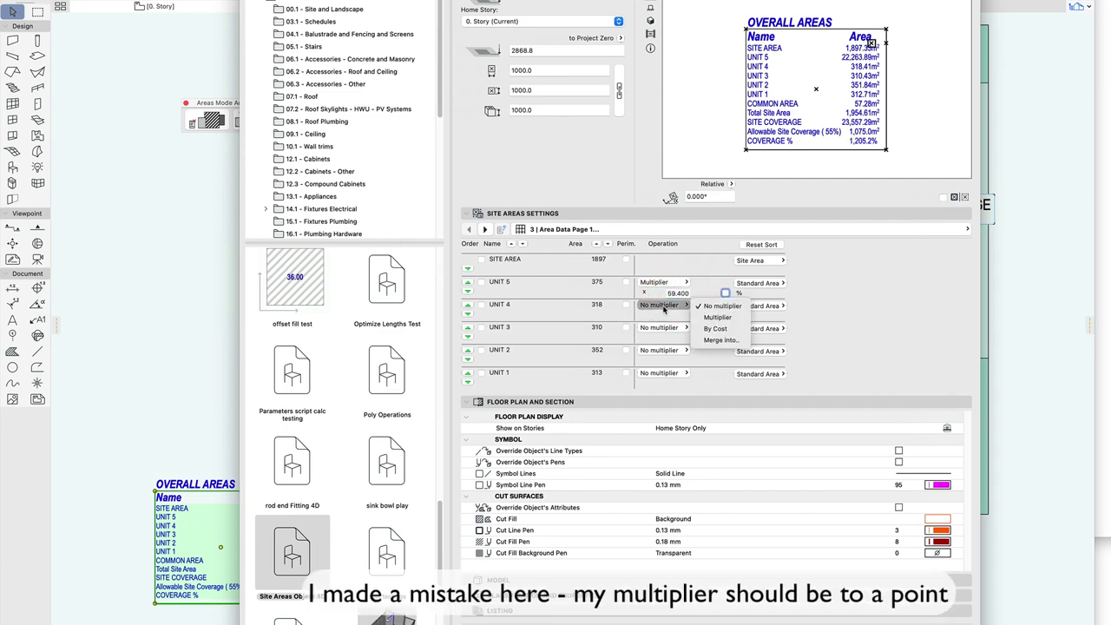
left_click(720, 318)
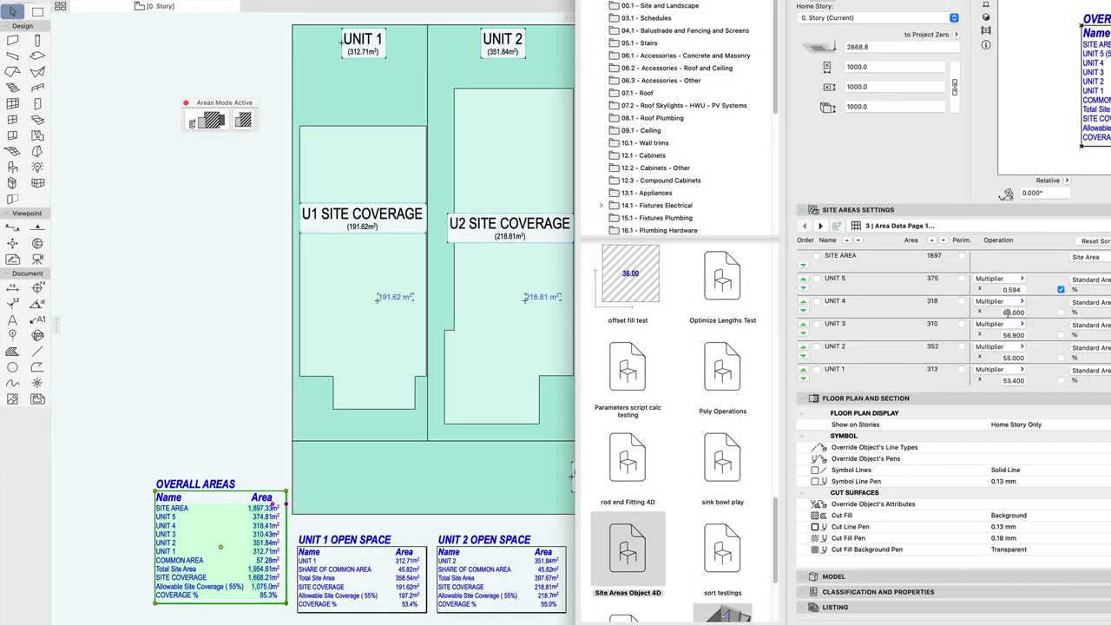
left_click(1012, 312)
type(".68")
key("Return")
Enter multipliers 0.569, 0.550 and 0.534 for UNIT 3, UNIT 2 and UNIT 1.
left_click(1014, 335)
type(".569")
key("Return")
left_click(1014, 358)
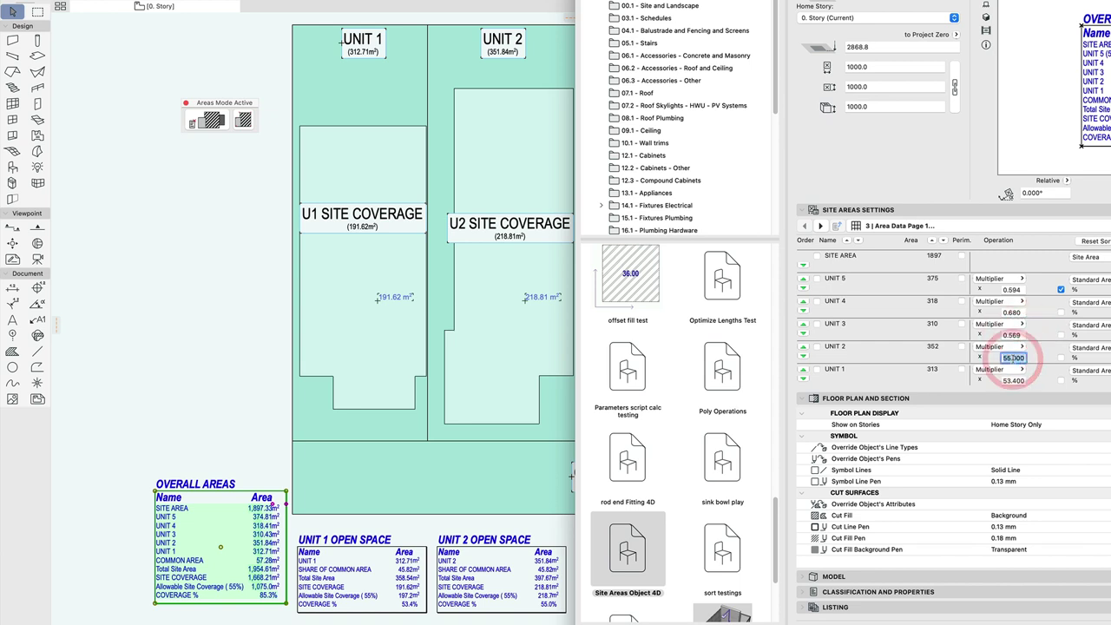
type(".55")
key("Tab")
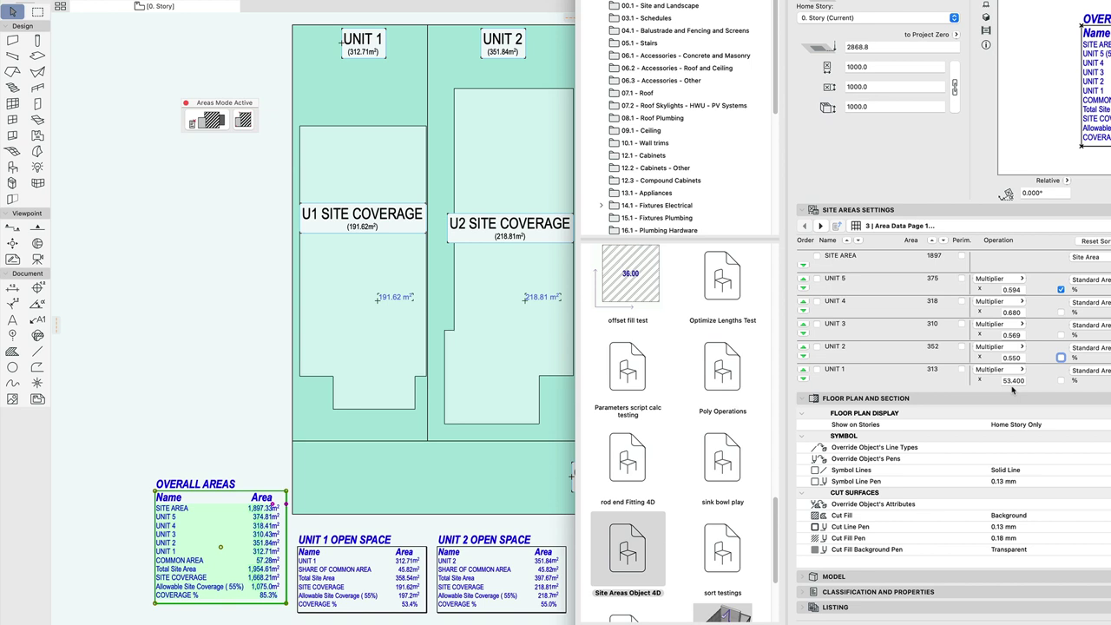
left_click(1014, 380)
type(".534")
key("Tab")
Show the UNIT 4 to UNIT 1 multipliers as percentages and apply the schedule settings.
left_click(1061, 312)
left_click(1061, 334)
left_click(1061, 357)
left_click(1061, 379)
key("Return")
Deselect the Overall Areas table and pan right to the Unit 1 plan and its AREA CALCS table.
left_click(121, 546)
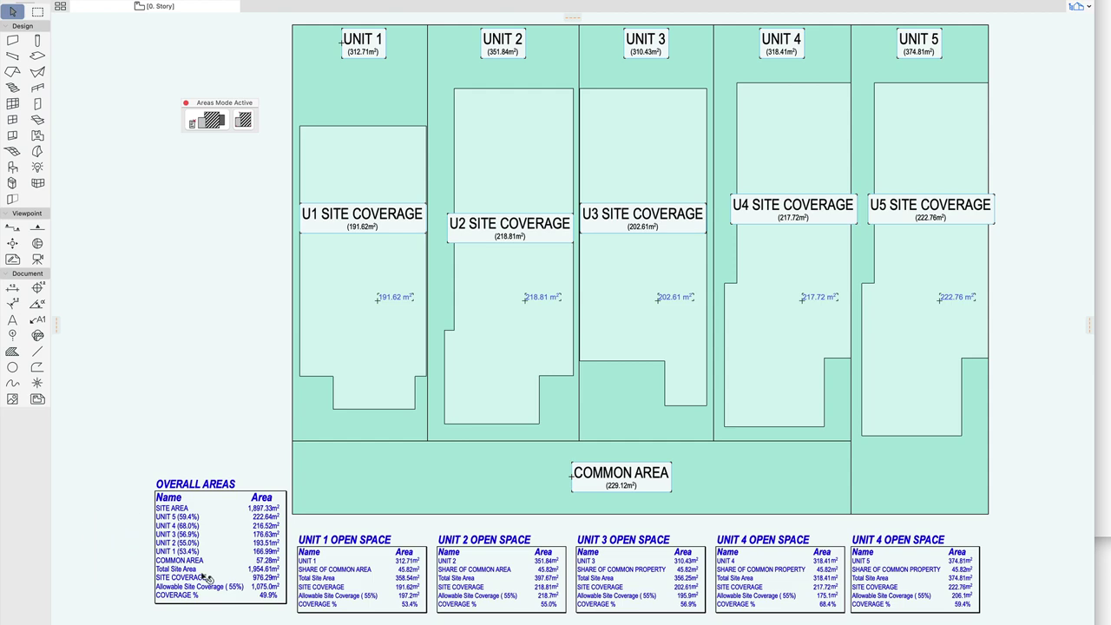
scroll(207, 569, "up", 1)
scroll(207, 577, "down", 2)
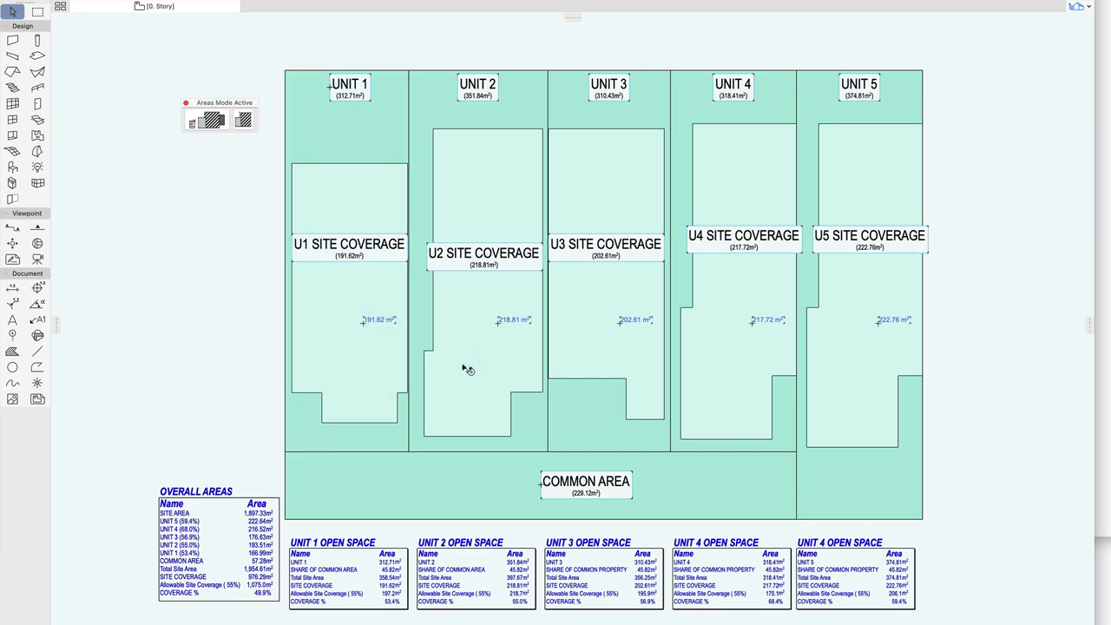
scroll(462, 369, "down", 3)
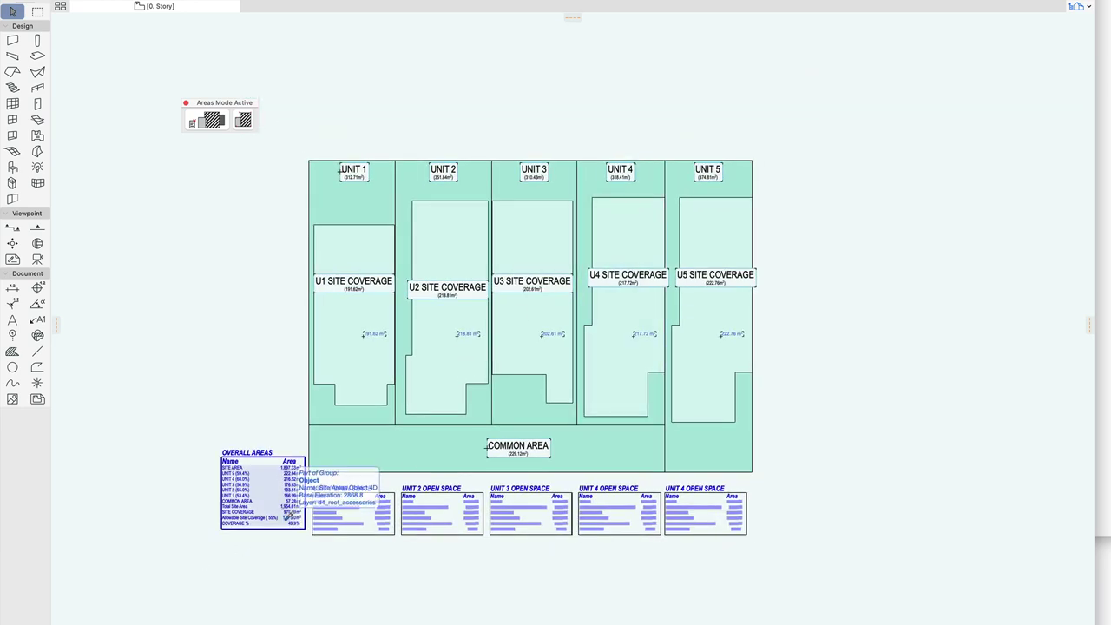
scroll(288, 521, "up", 2)
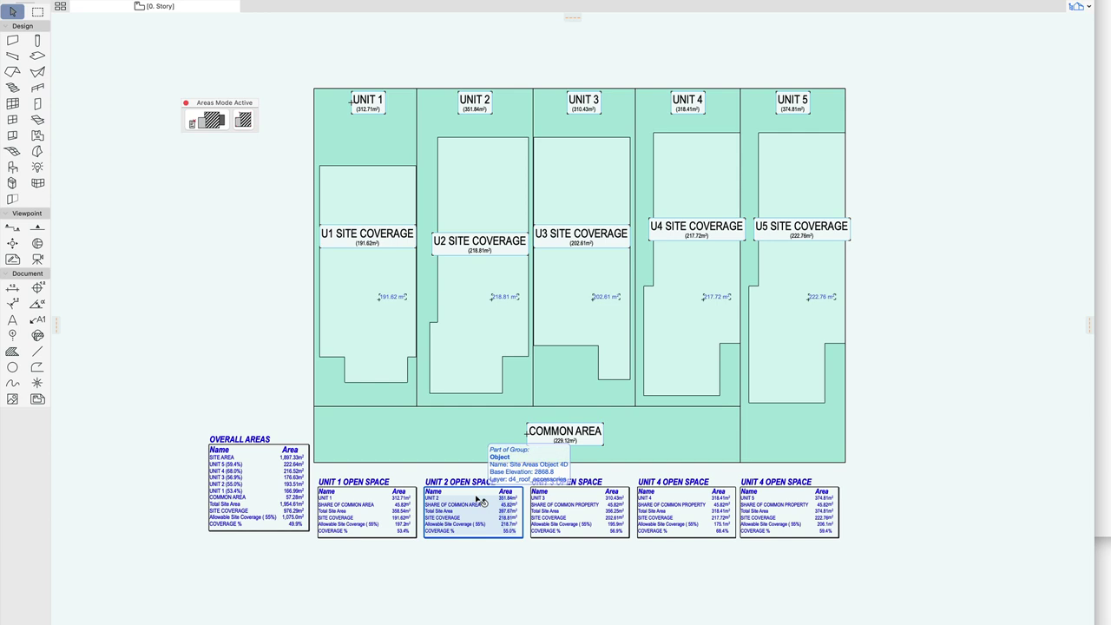
scroll(477, 501, "right", 2)
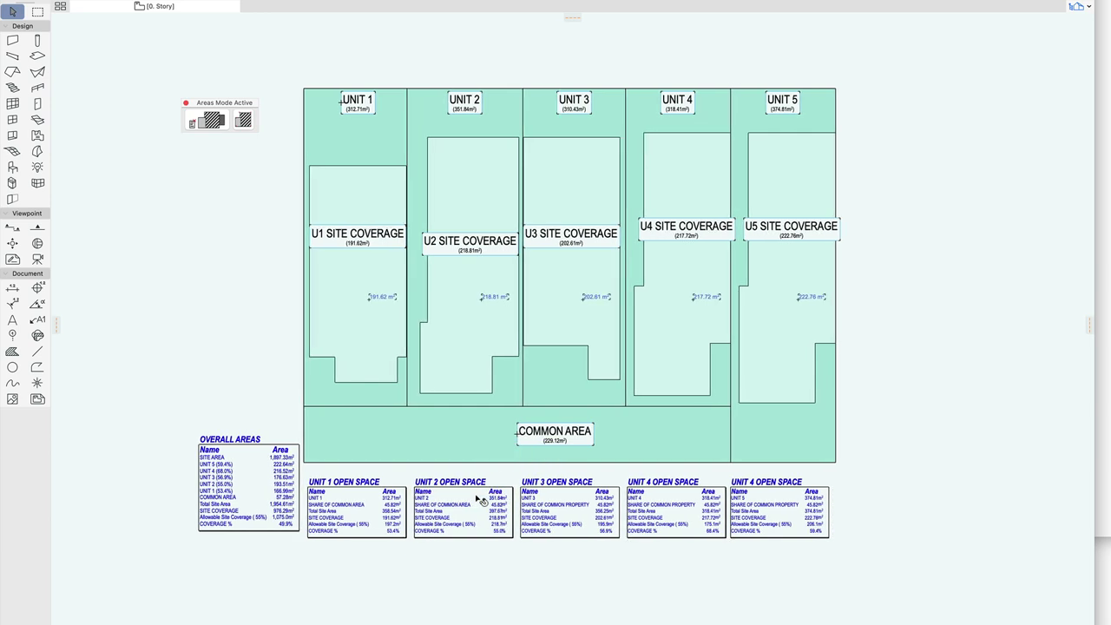
scroll(481, 501, "right", 10)
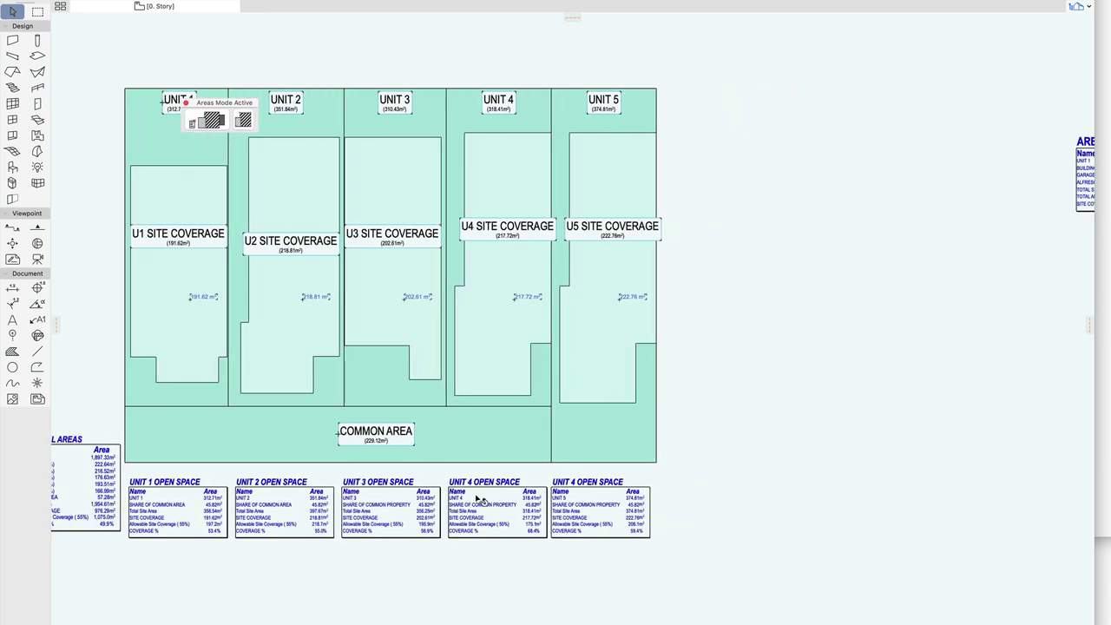
scroll(477, 501, "right", 20)
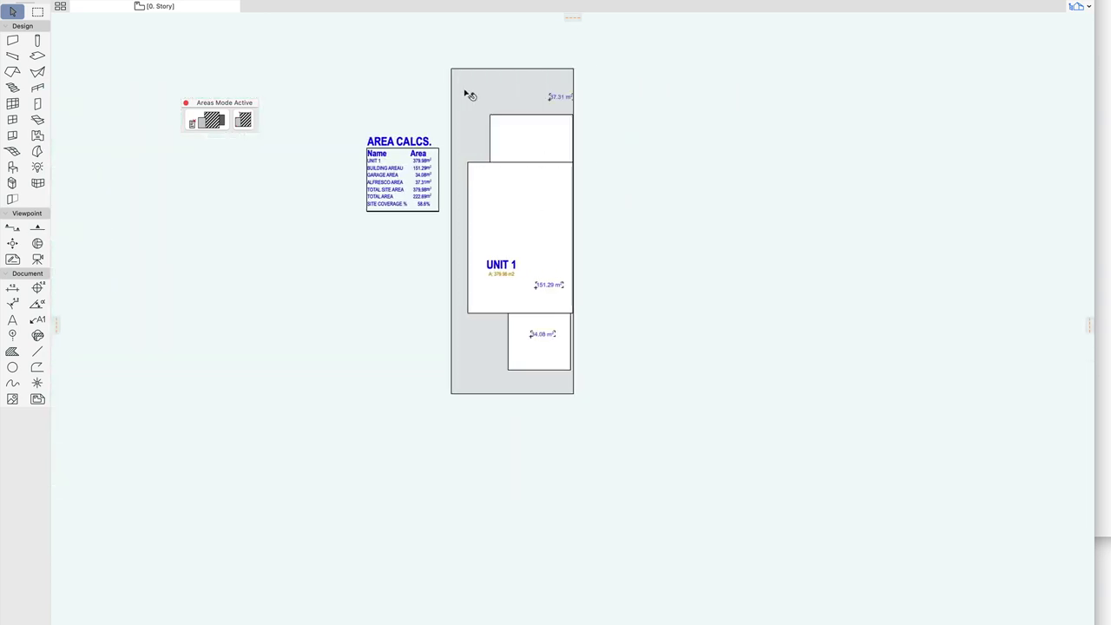
Offset the alfresco fill's left edge outward until it measures 41.35 m².
scroll(461, 104, "up", 3)
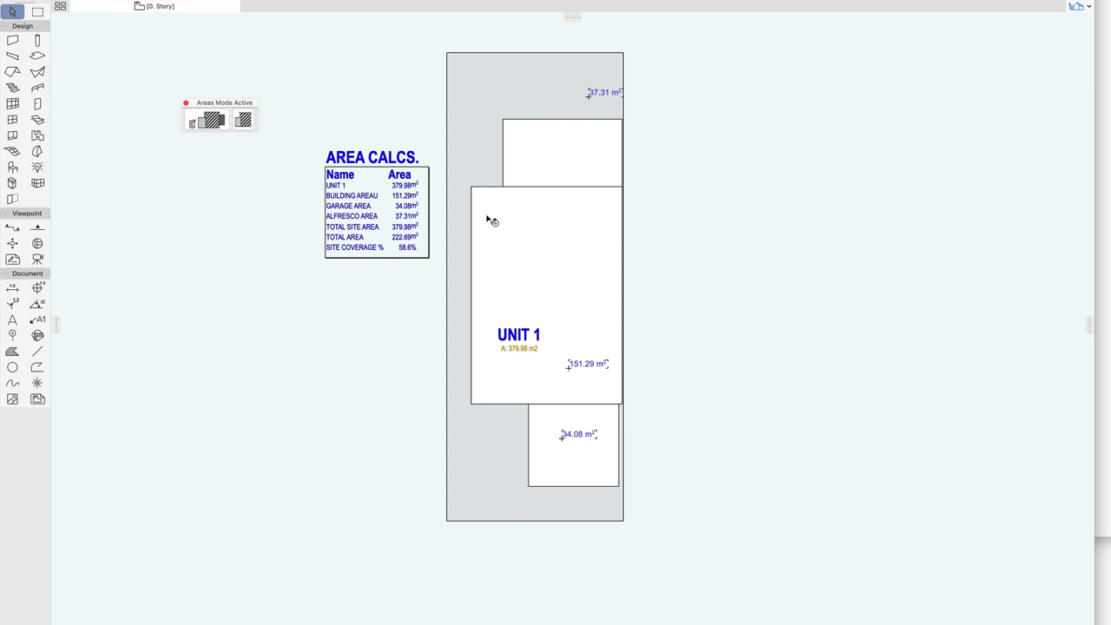
left_click(460, 102)
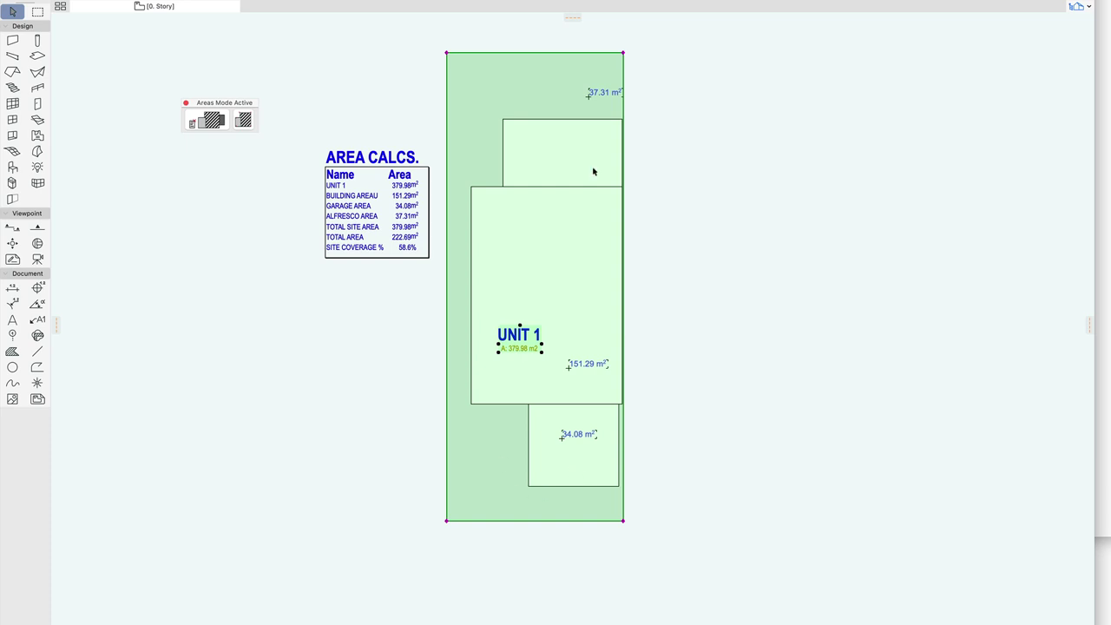
left_click(505, 155)
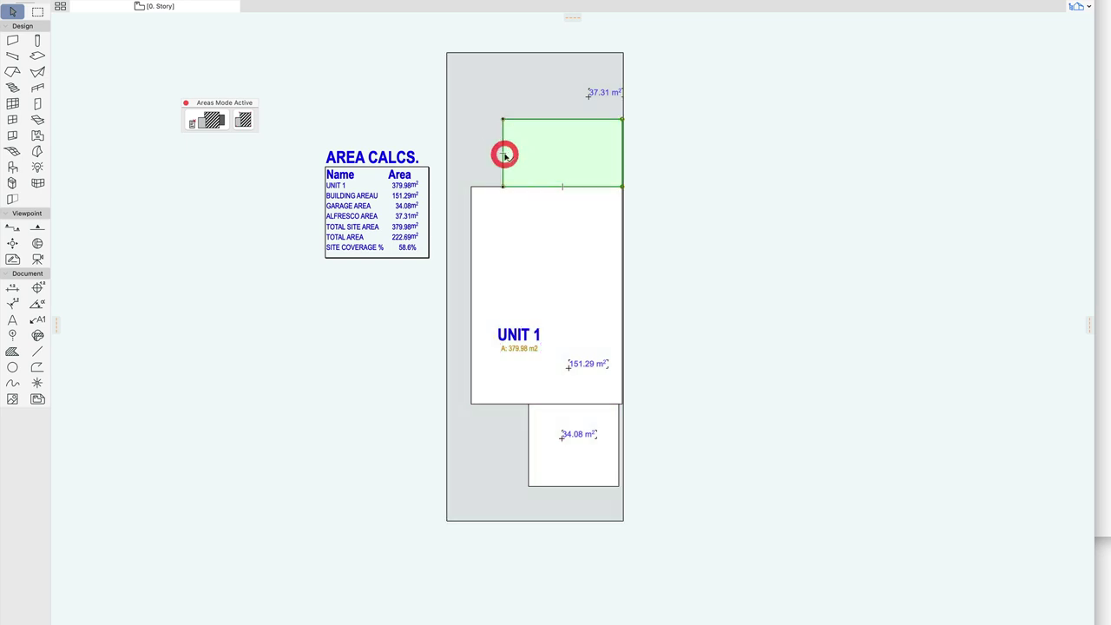
left_click(505, 156)
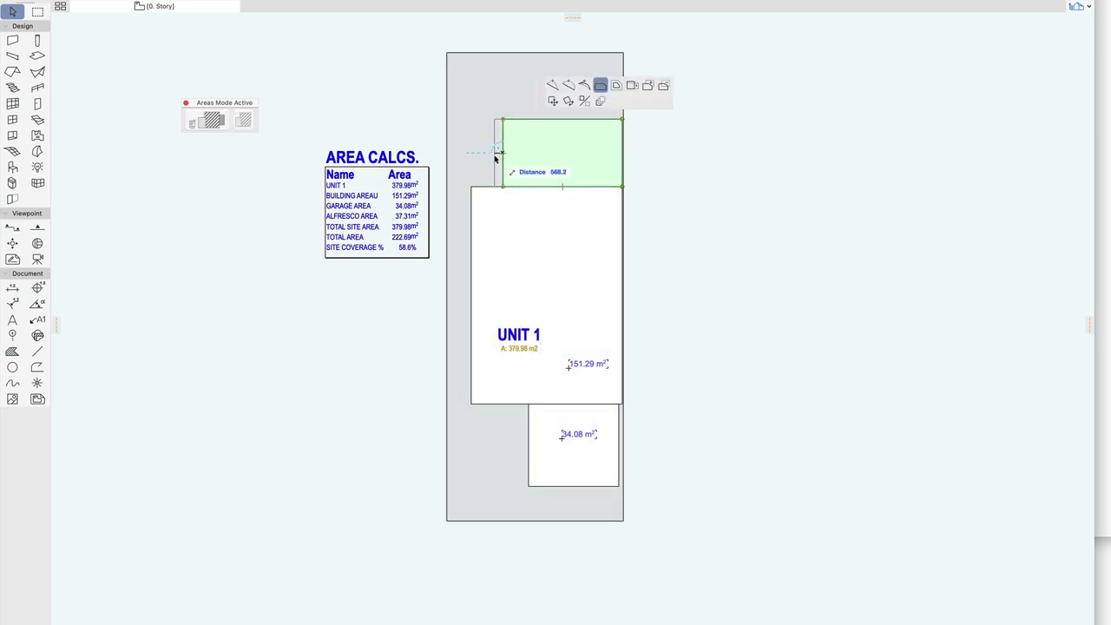
left_click(497, 156)
left_click(501, 158)
left_click(504, 160)
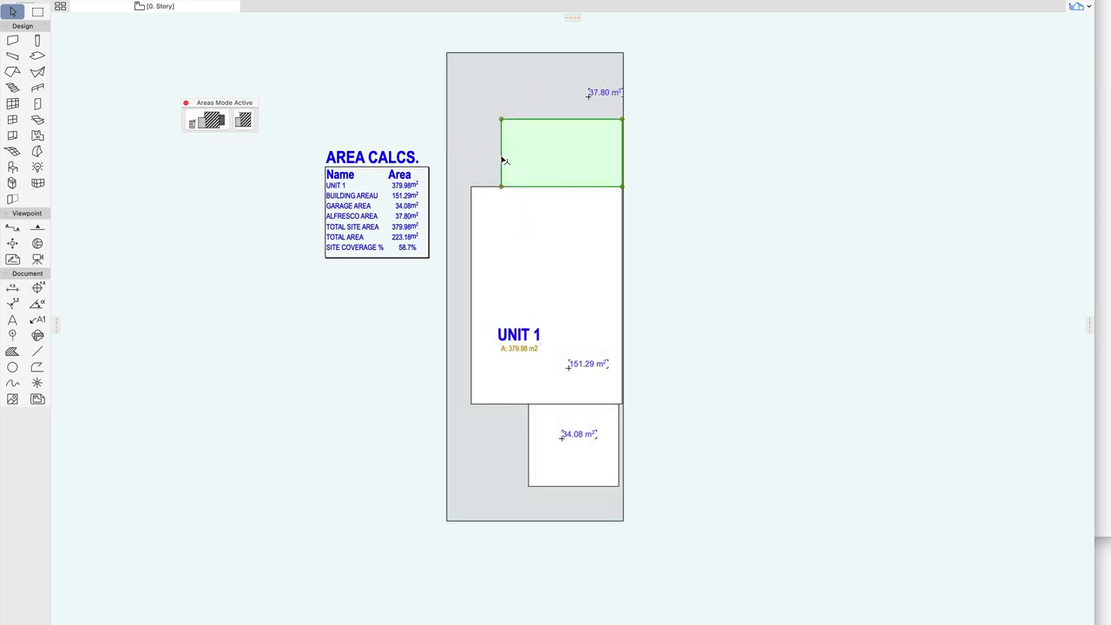
left_click(504, 160)
Offset the building area fill's left edge outward to 153.86 m².
left_click(491, 159)
left_click(473, 247)
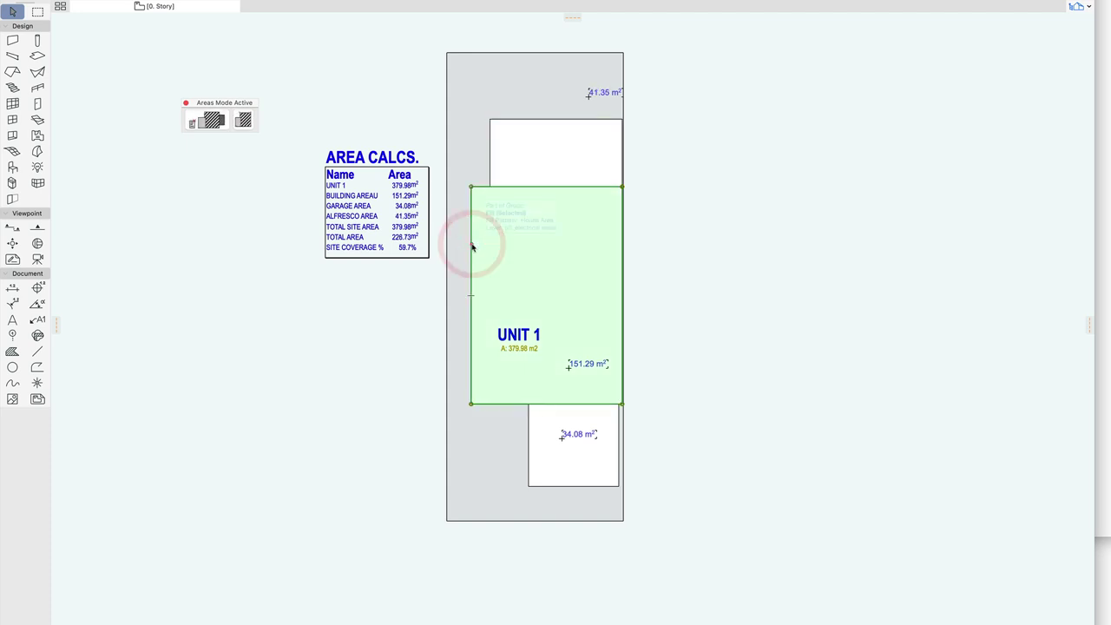
left_click(469, 247)
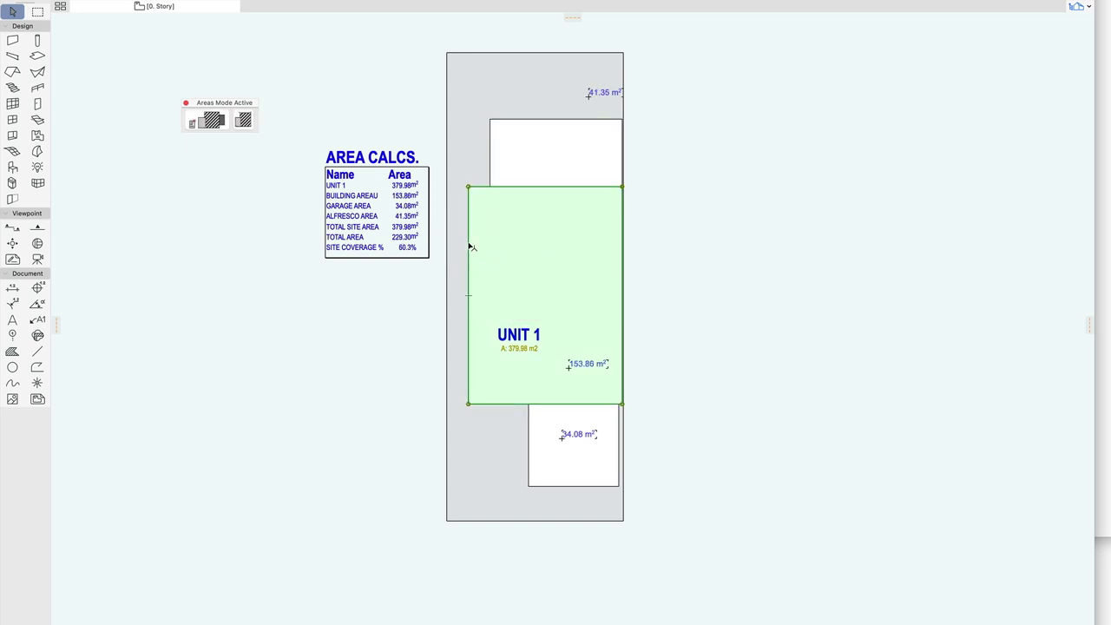
scroll(469, 246, "down", 3)
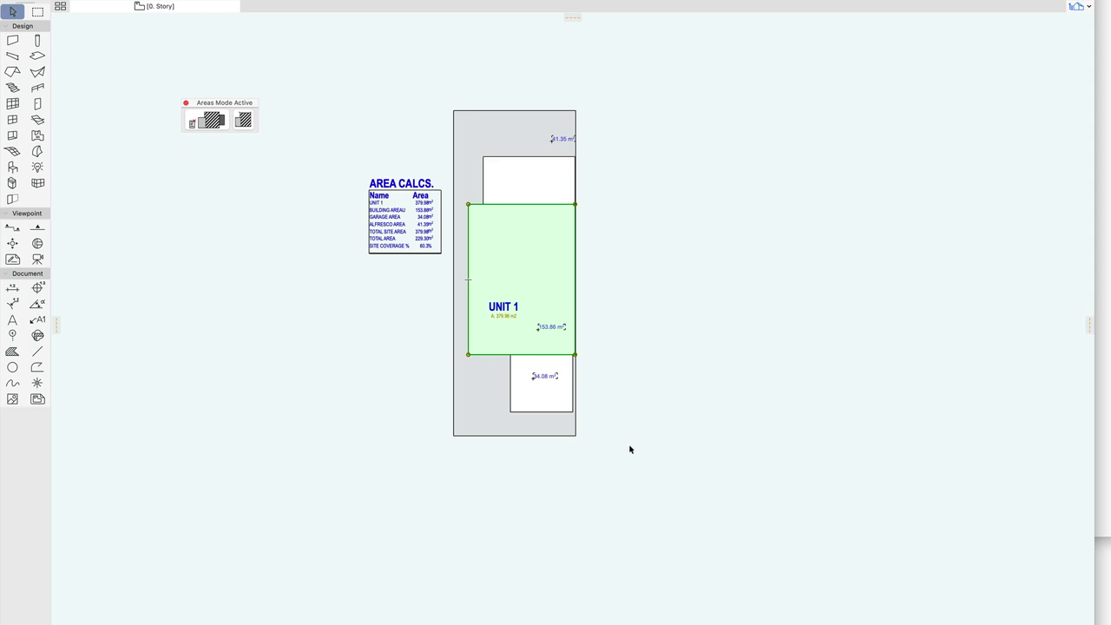
scroll(625, 449, "left", 5)
Pan to Unit 1b and offset its house fill's right edge, settling at 146.91 m².
scroll(625, 439, "down", 3)
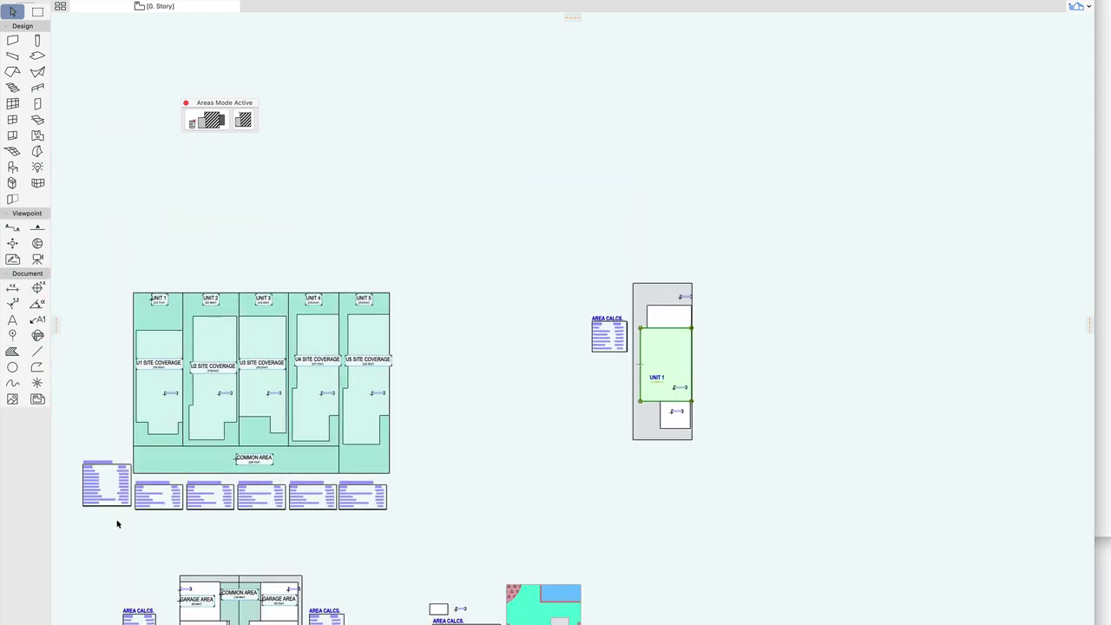
scroll(108, 534, "down", 10)
scroll(108, 531, "left", 3)
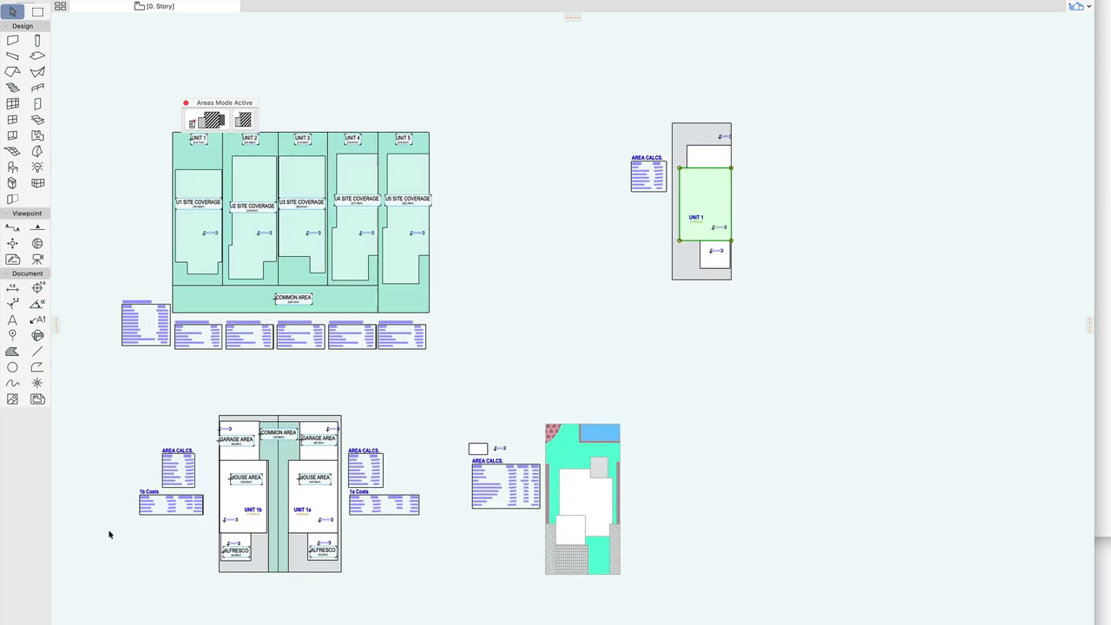
scroll(130, 411, "up", 5)
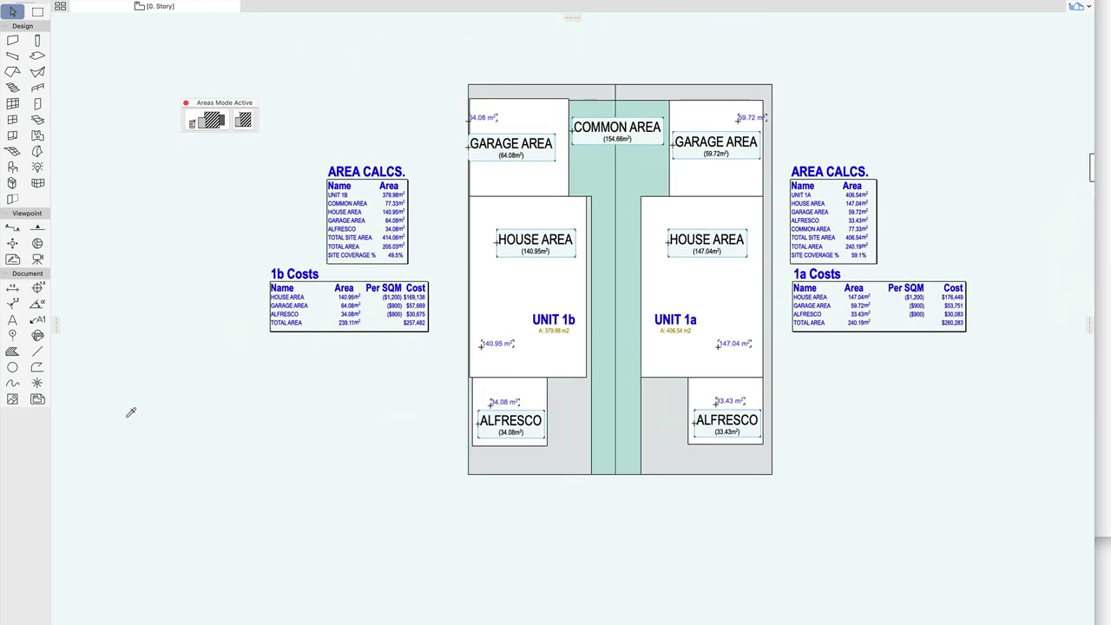
scroll(866, 131, "up", 2)
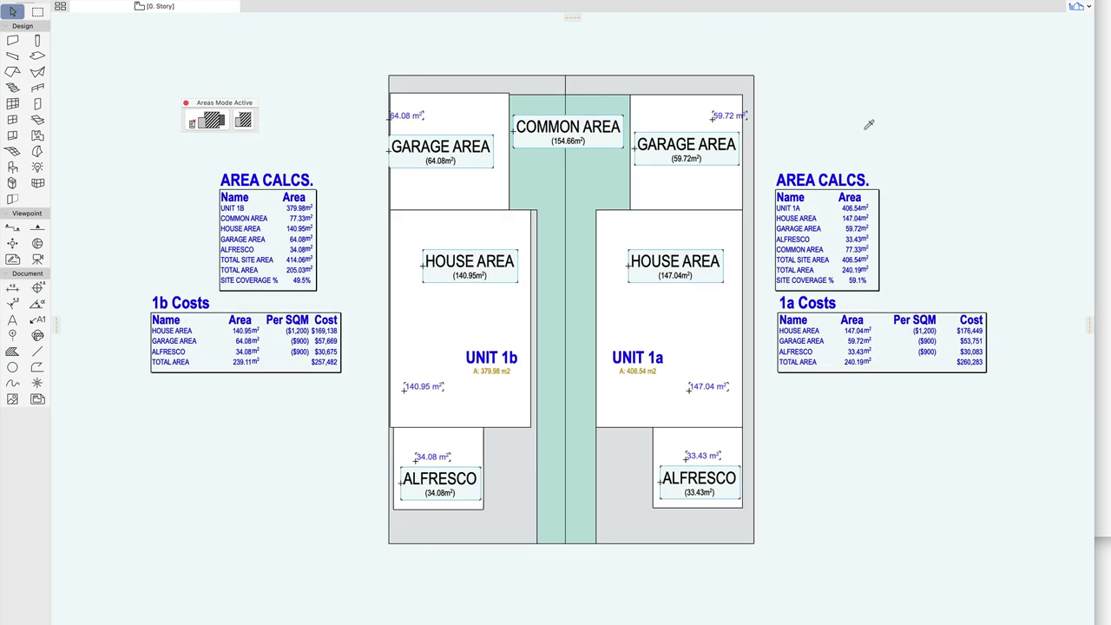
left_click(495, 225)
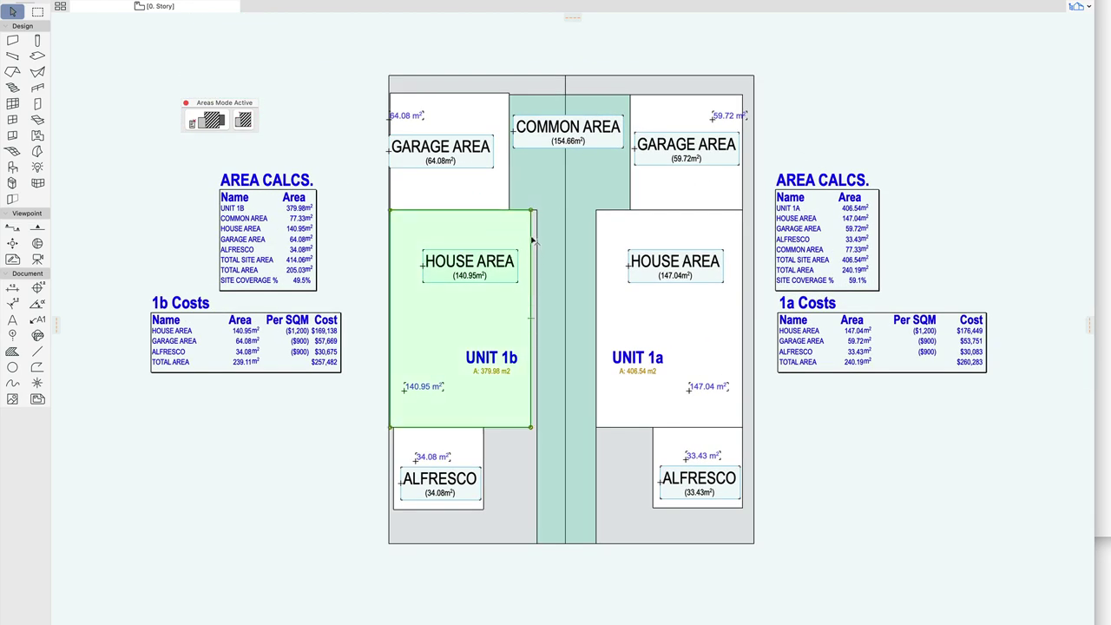
left_click(532, 240)
left_click(533, 240)
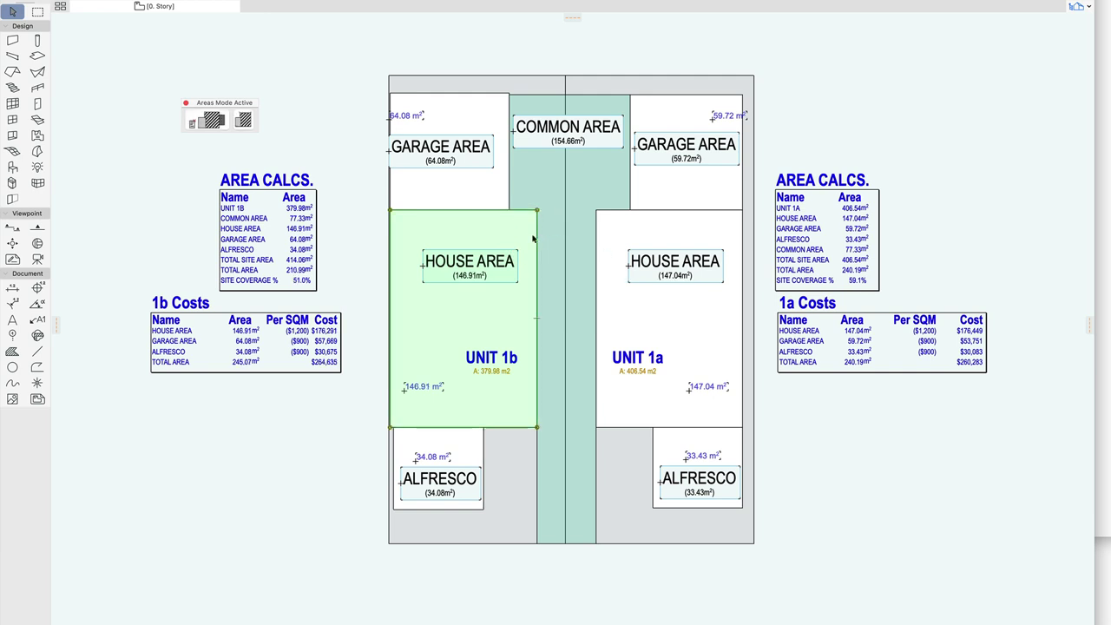
left_click(536, 239)
left_click(523, 233)
left_click(523, 233)
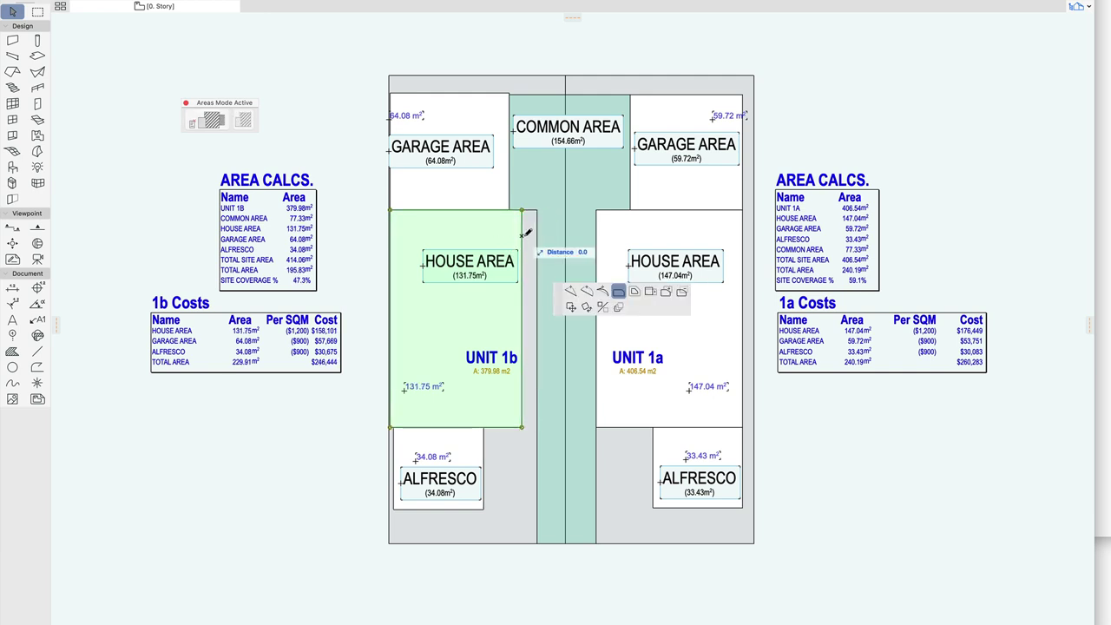
left_click(539, 237)
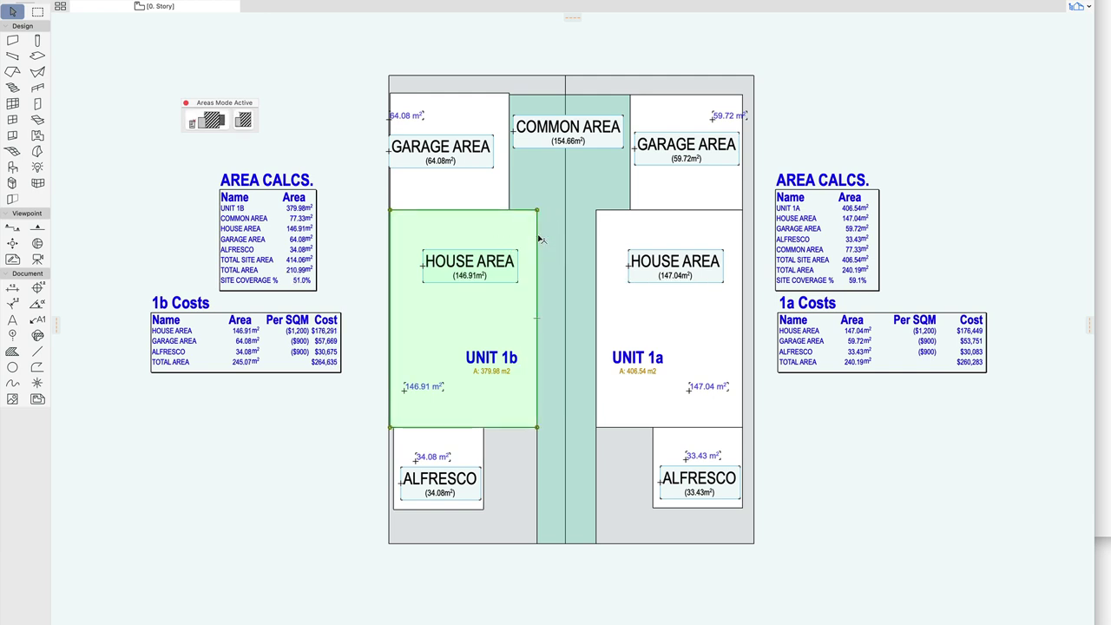
Offset the house fill's bottom edge up to 131.75 m², then return it to 146.91 m².
left_click(510, 428)
left_click(508, 404)
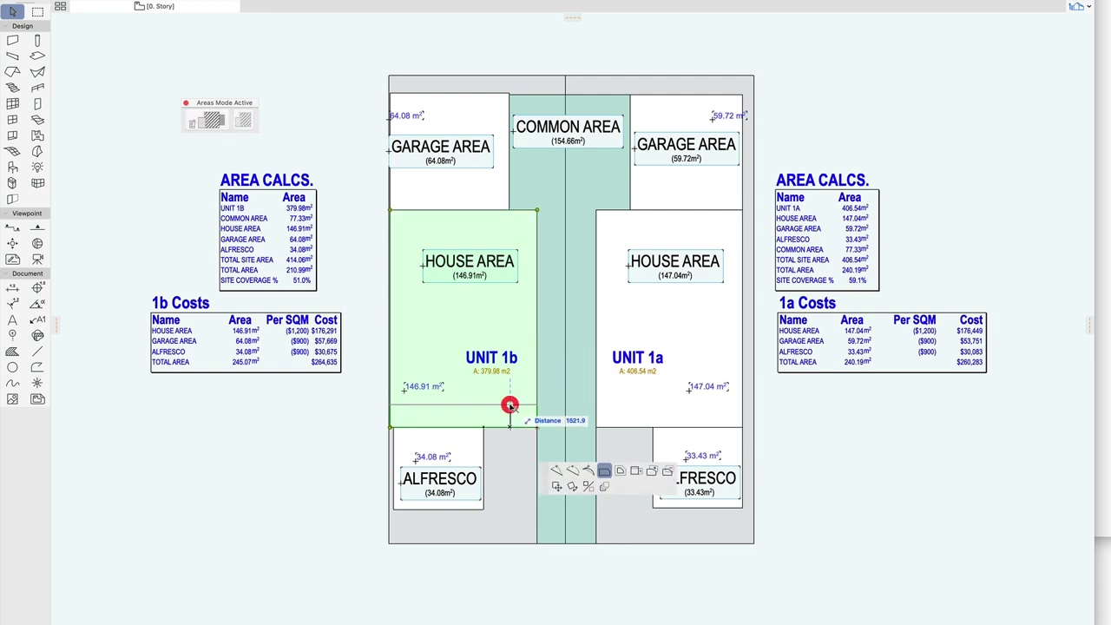
left_click(509, 405)
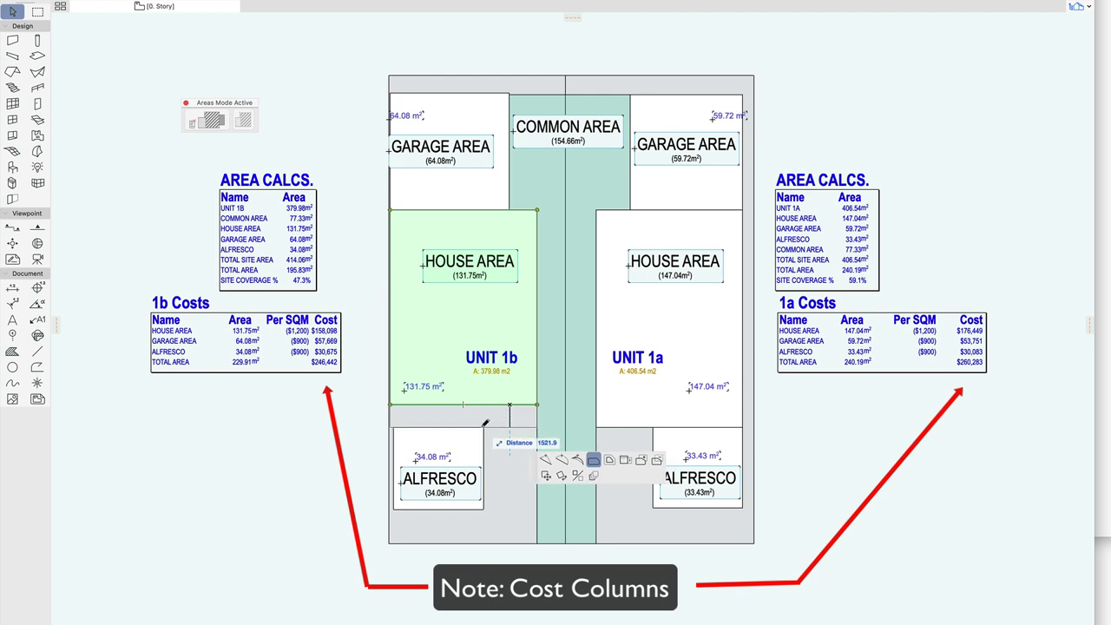
left_click(485, 427)
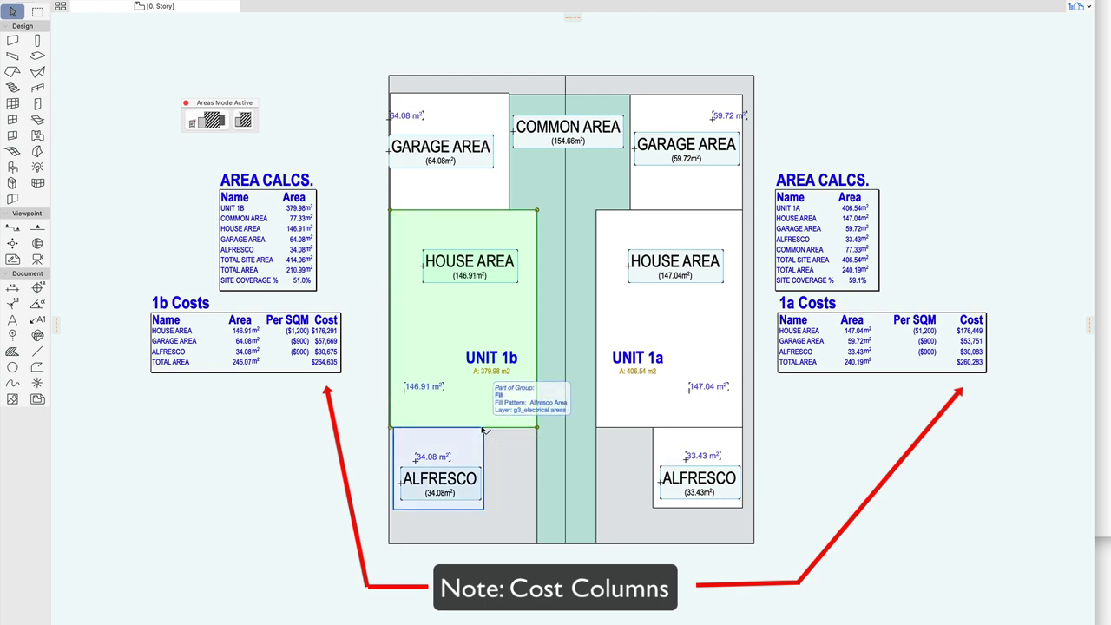